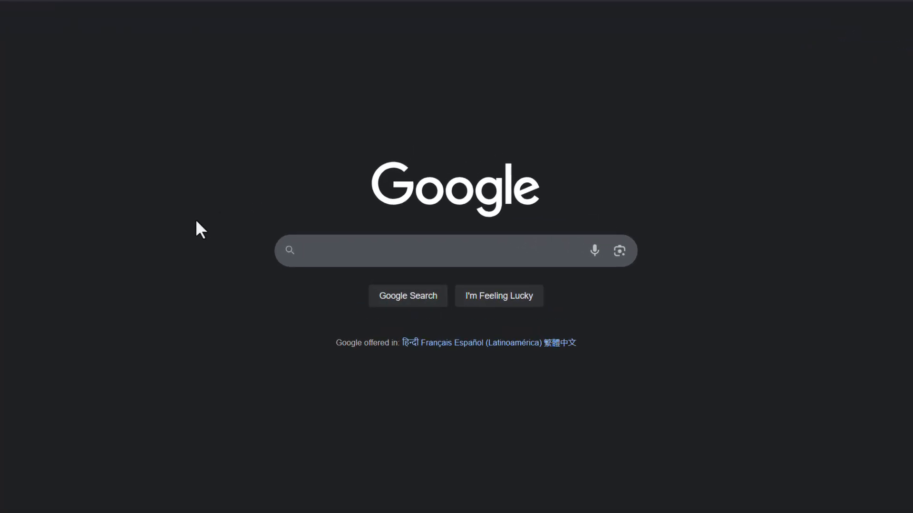
# Step: Search Google for ubuntu.com and open the official Ubuntu website
pyautogui.write('ubuntu.com')
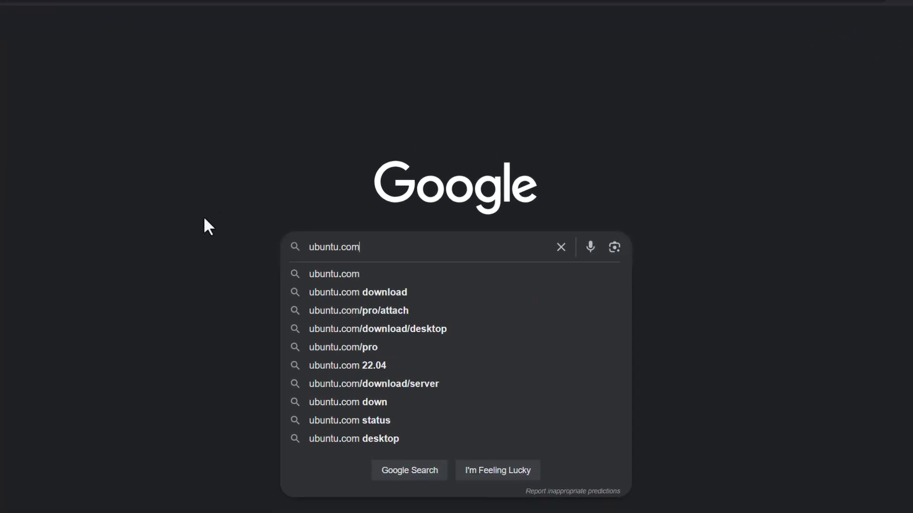
pyautogui.press('Return')
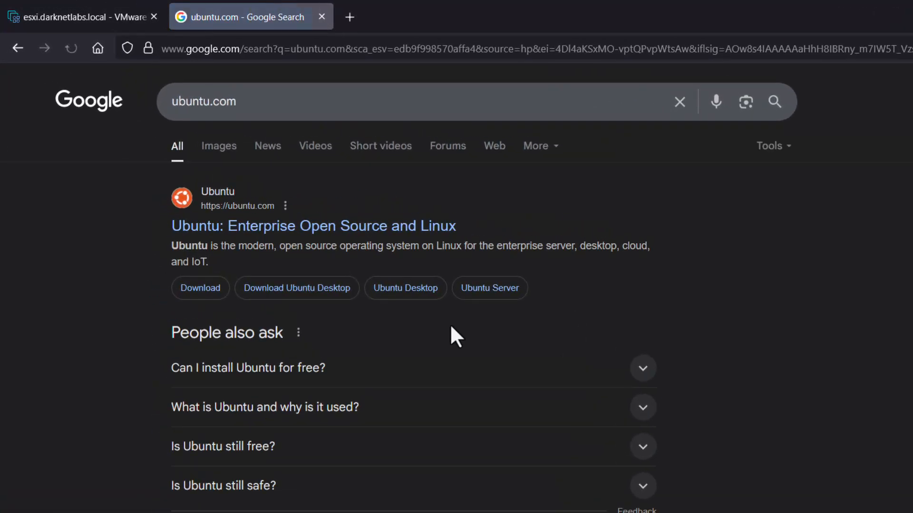
pyautogui.click(237, 233)
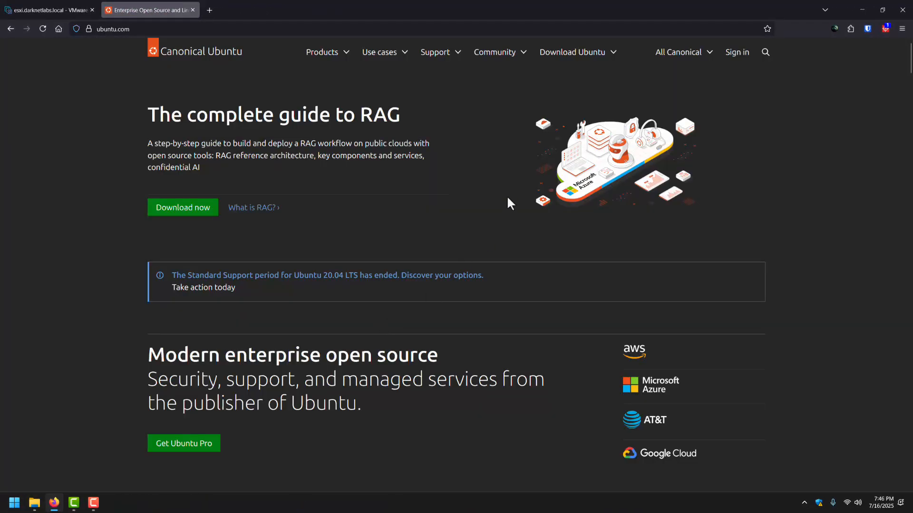
# Step: Start the Ubuntu Desktop 24.04.2 LTS download for Intel or AMD 64-bit architecture from the Ubuntu site
pyautogui.click(594, 59)
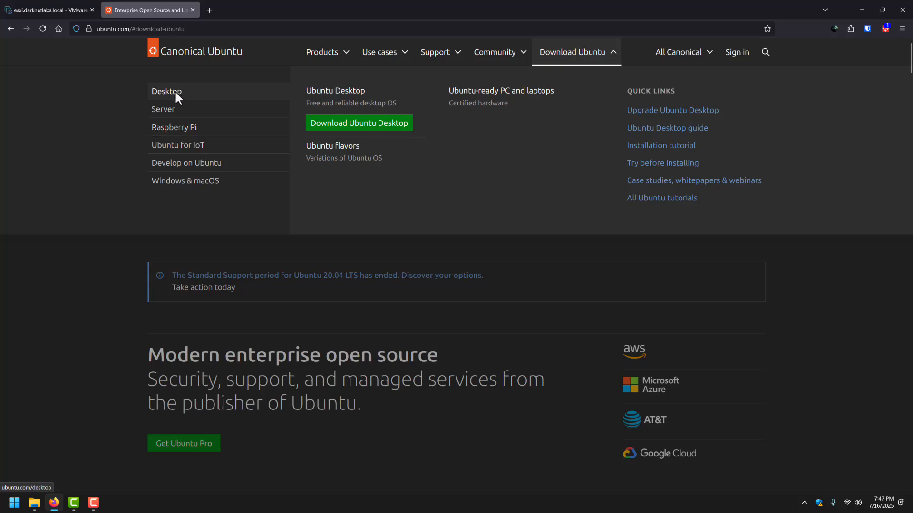
pyautogui.click(353, 136)
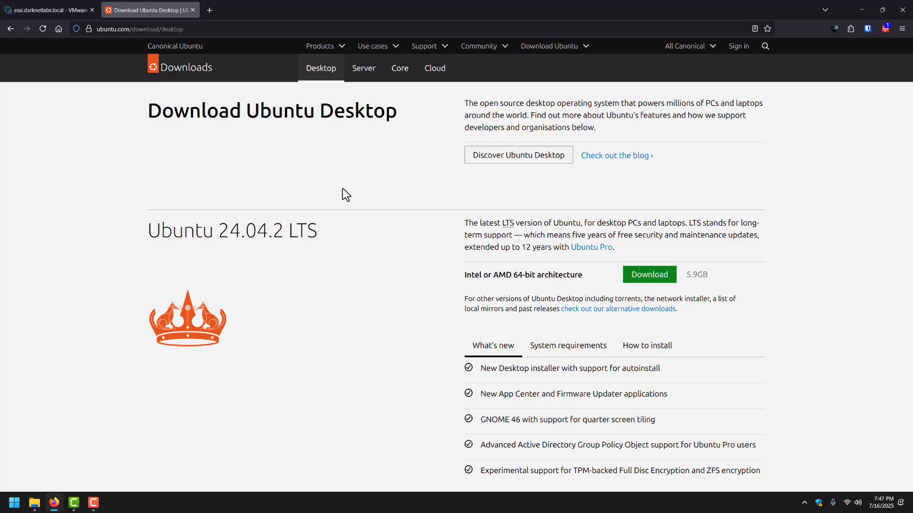
pyautogui.click(641, 281)
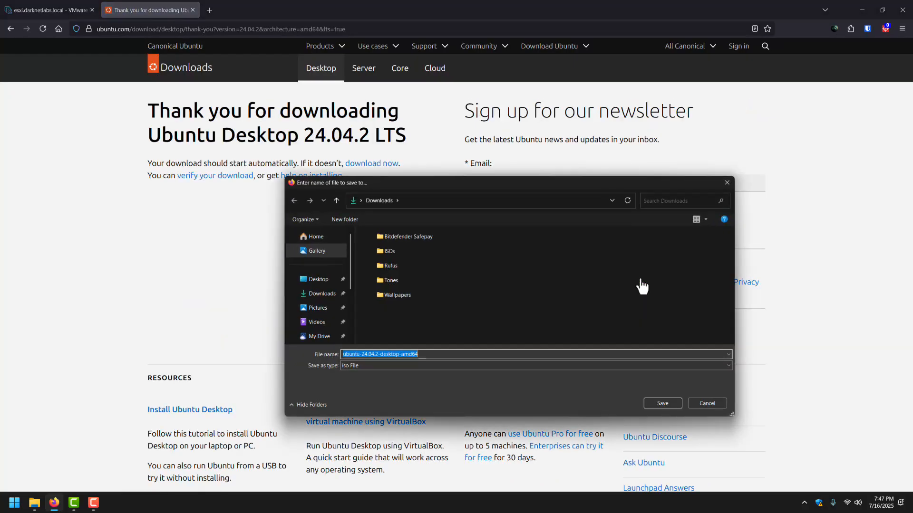
# Step: Check the ISOs folder in Downloads for the ubuntu-24.04.2-desktop-amd64 image and cancel saving the new download
pyautogui.doubleClick(401, 253)
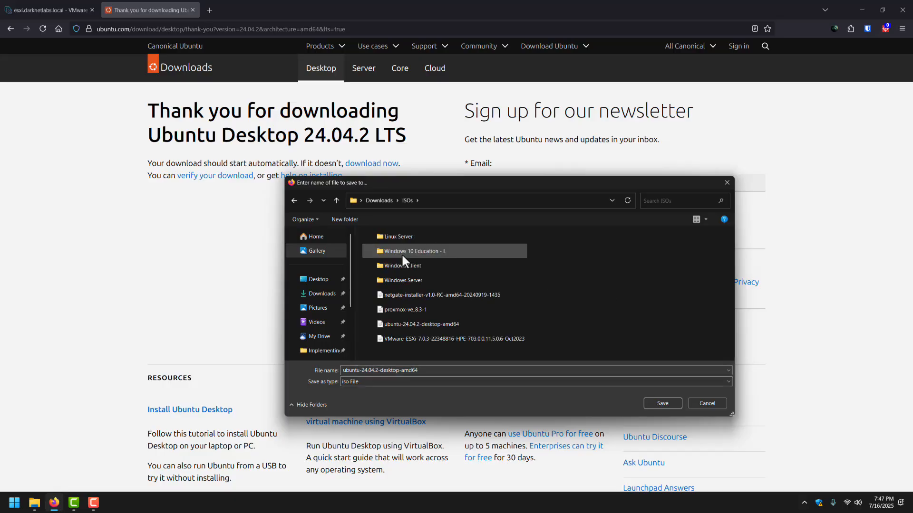
pyautogui.click(423, 324)
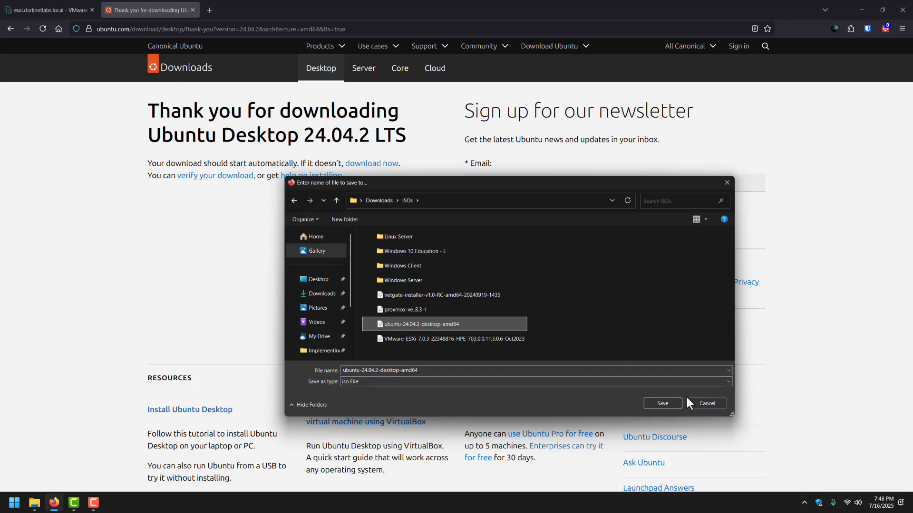
pyautogui.click(698, 402)
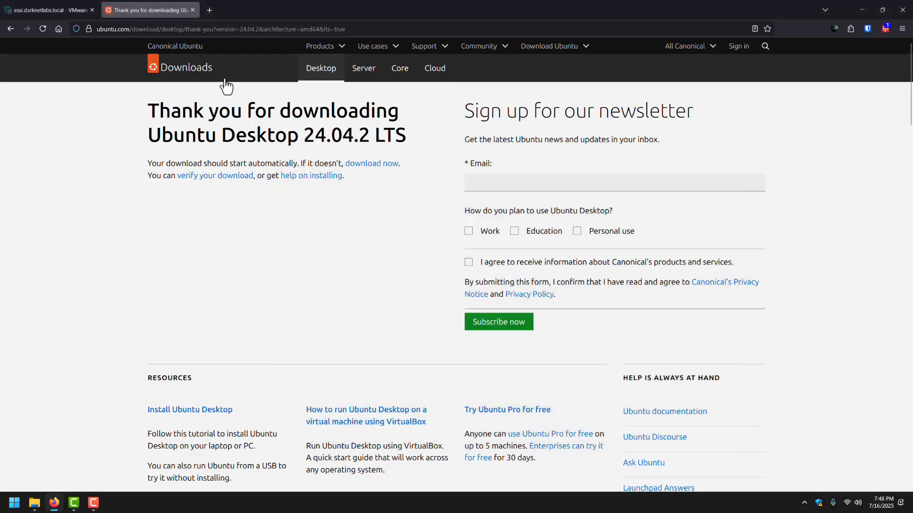
# Step: Switch to the ESXi Host Client and open the datastore browser for datastore1
pyautogui.click(61, 7)
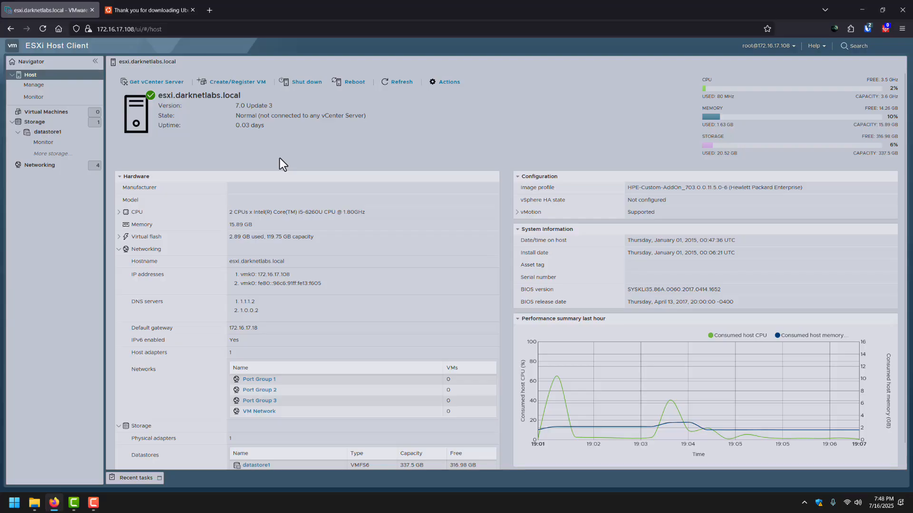
pyautogui.click(33, 123)
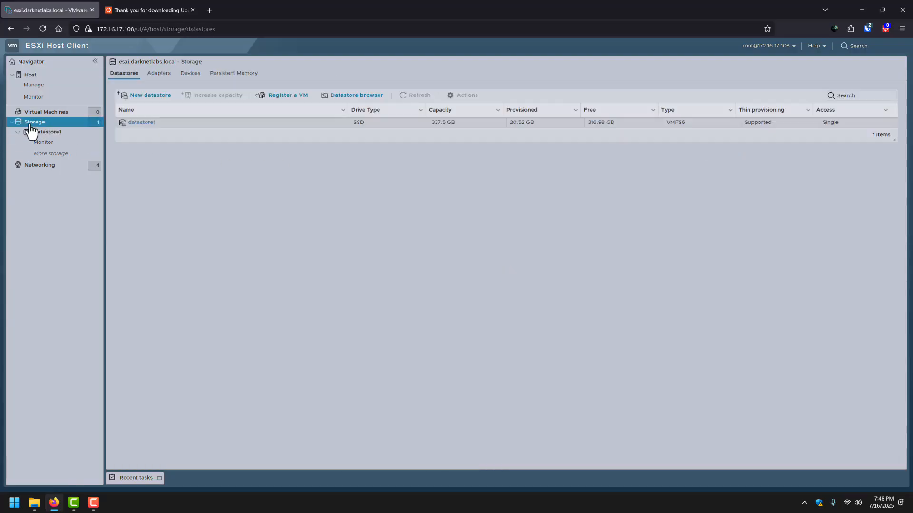
pyautogui.click(142, 124)
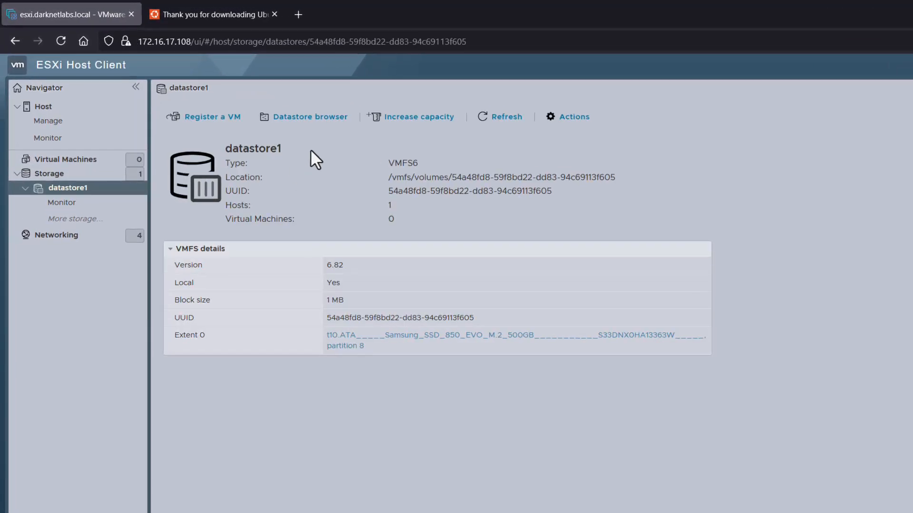
pyautogui.click(321, 122)
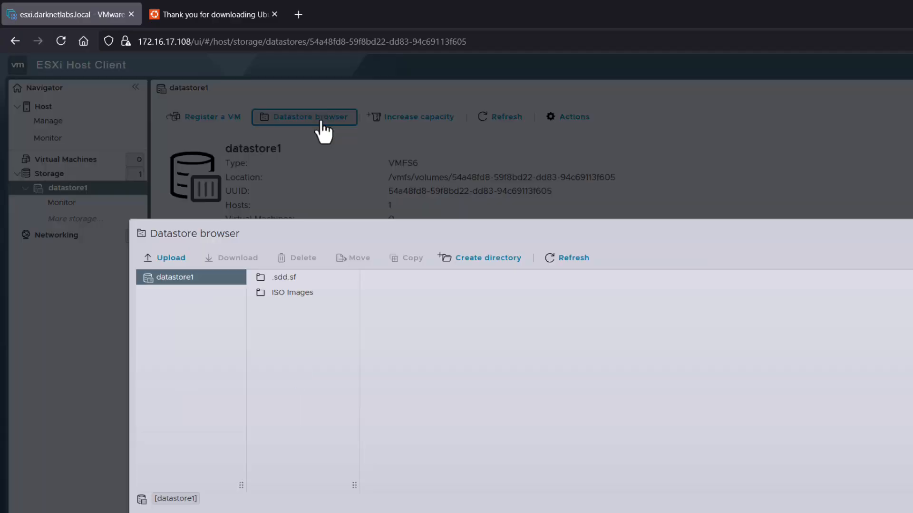
# Step: Try to upload the ubuntu-24.04.2-desktop-amd64 image from the ISOs folder in Downloads to datastore1
pyautogui.click(165, 260)
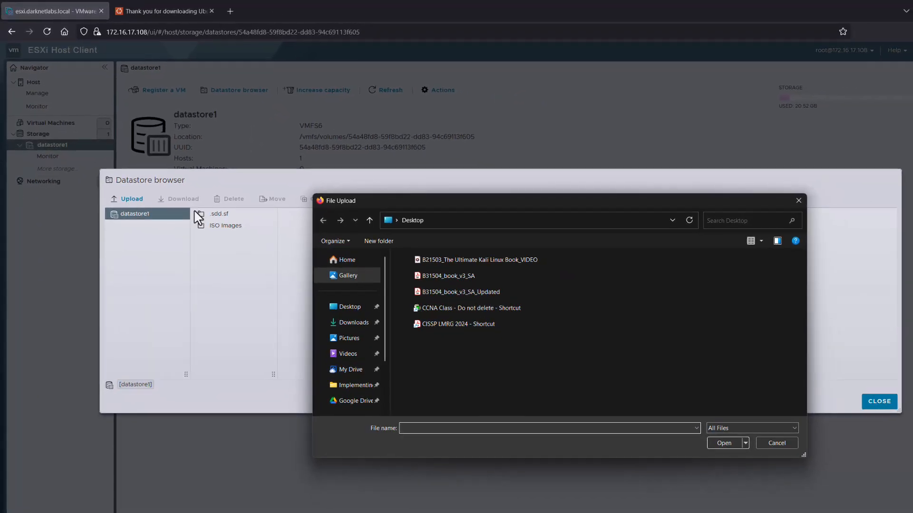
pyautogui.click(354, 324)
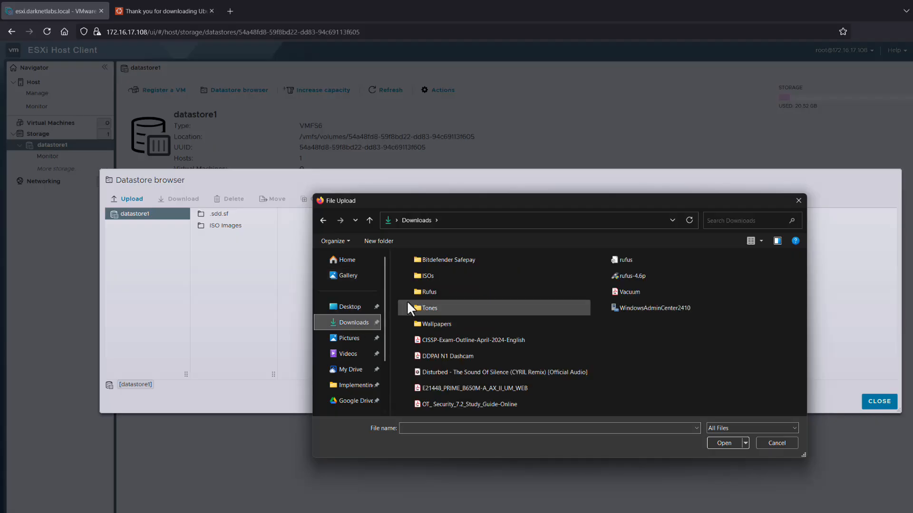
pyautogui.doubleClick(418, 278)
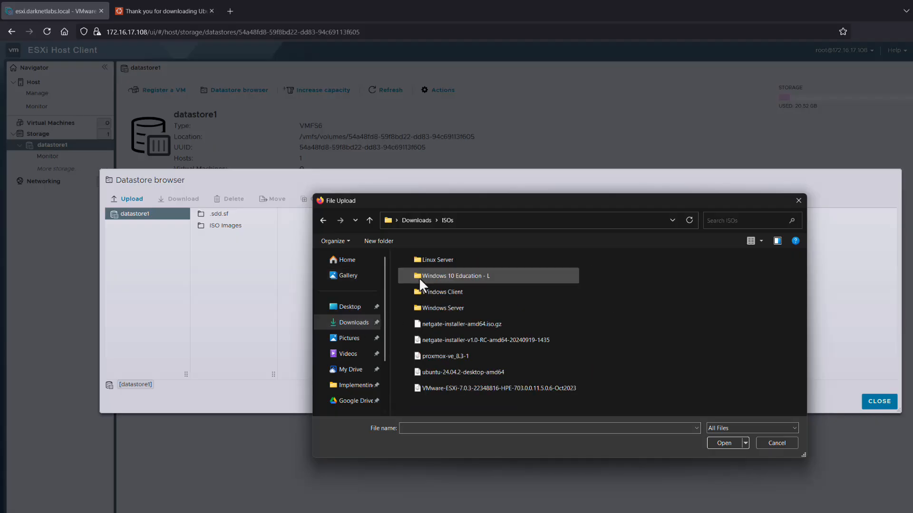
pyautogui.click(436, 374)
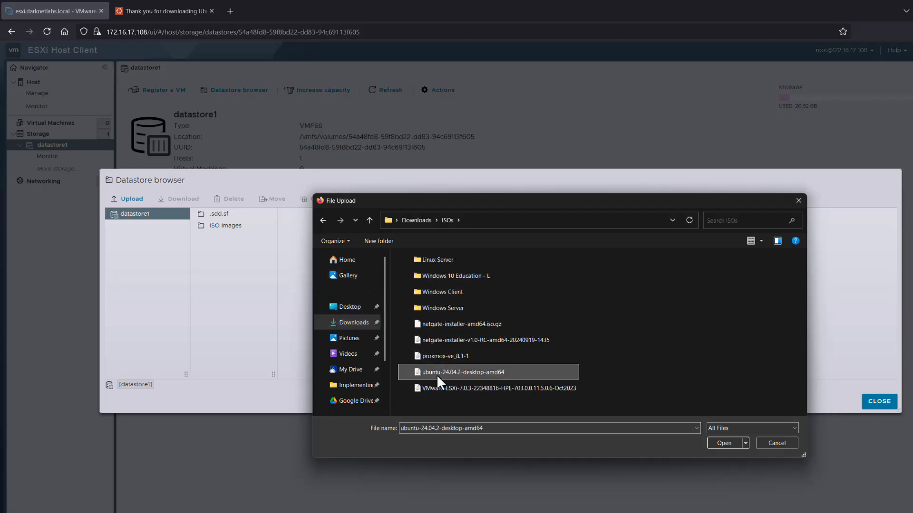
pyautogui.click(722, 442)
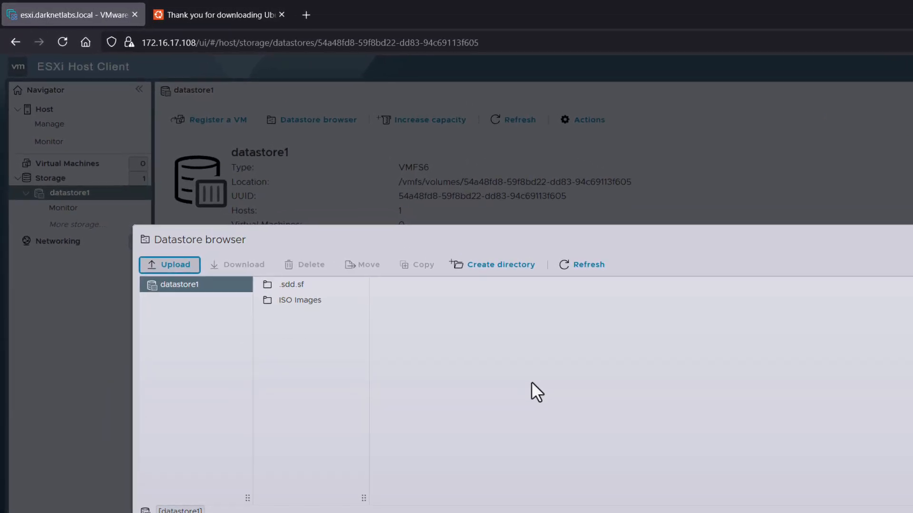
# Step: Examine the full file names in datastore1's ISO Images folder and close the datastore browser
pyautogui.click(288, 303)
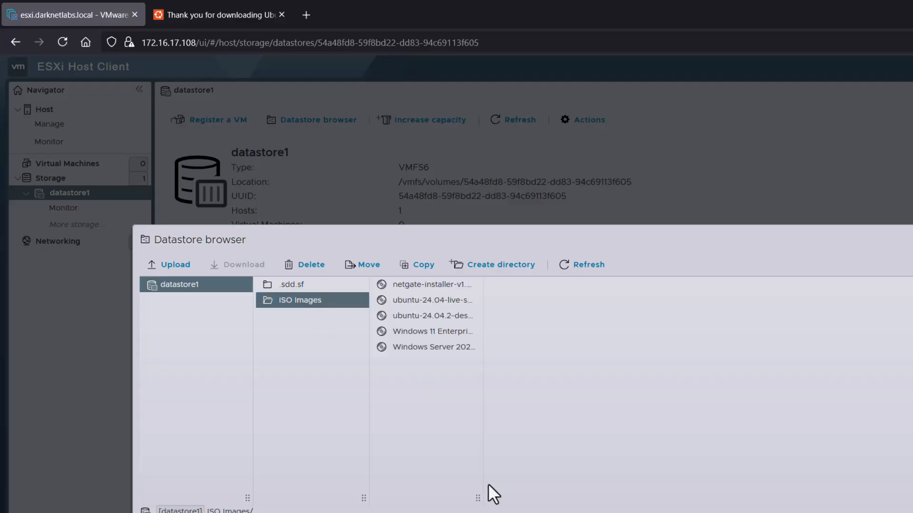
pyautogui.moveTo(481, 500); pyautogui.dragTo(612, 500)
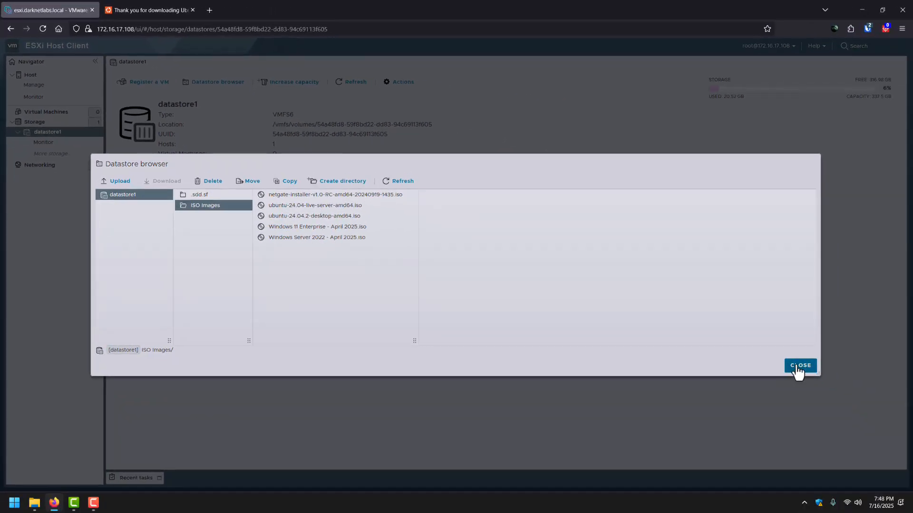
pyautogui.click(798, 367)
# Step: Begin creating a new virtual machine on the ESXi host and name it Ubuntu Desktop
pyautogui.click(62, 114)
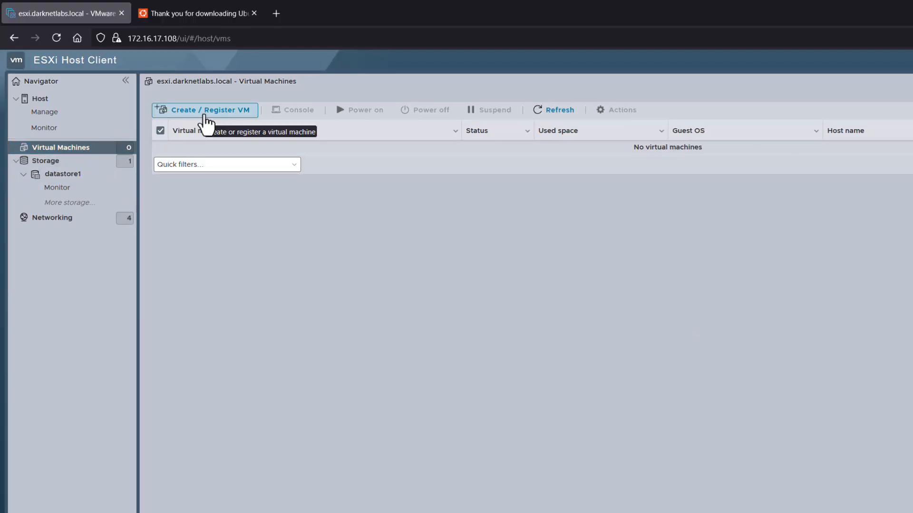
pyautogui.click(206, 110)
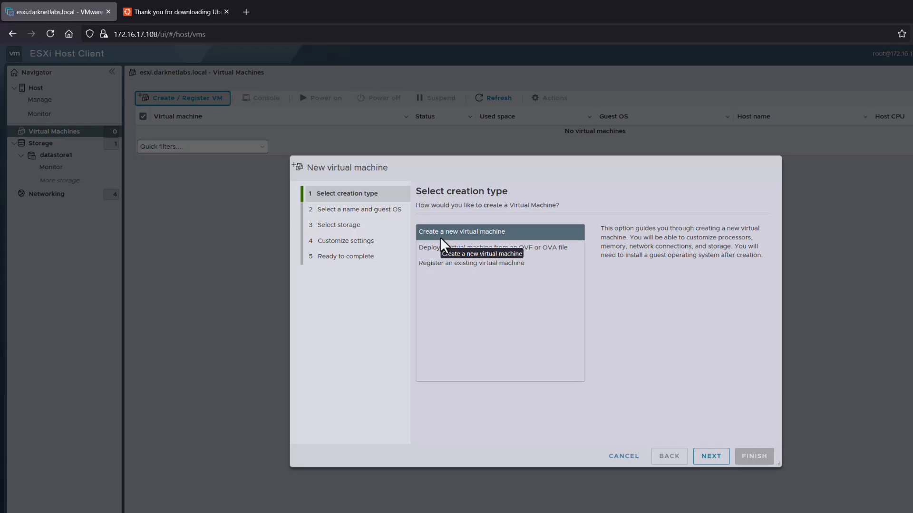
pyautogui.click(711, 457)
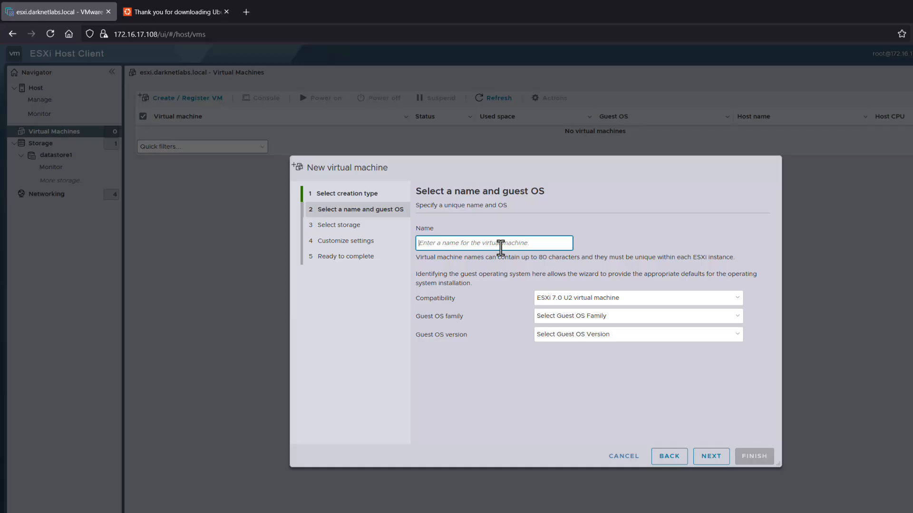
pyautogui.write('Ubuntu')
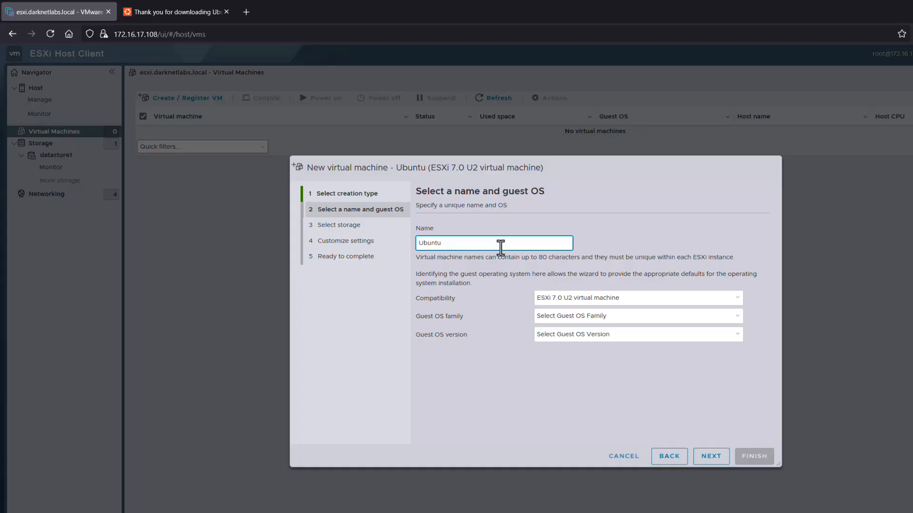
pyautogui.write(' Desktop')
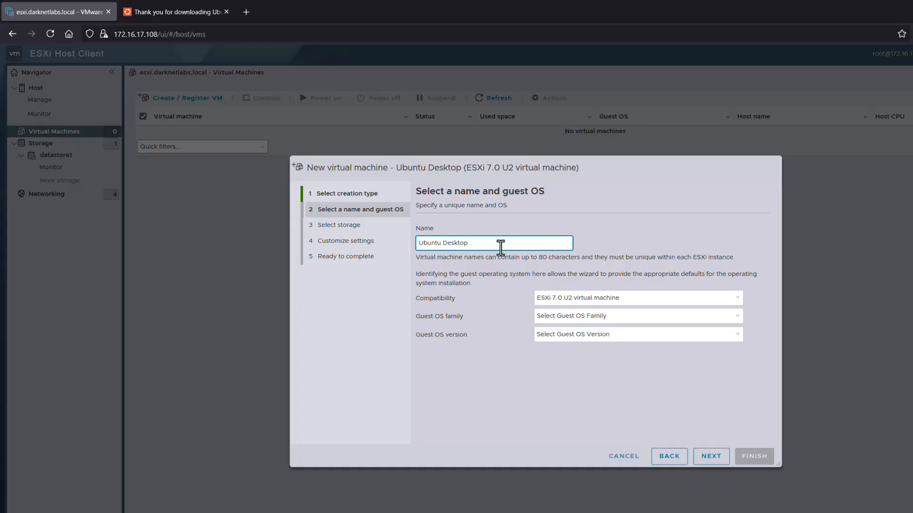
# Step: Set the guest OS family to Linux and version to Ubuntu Linux (64-bit), and accept datastore1 as the storage
pyautogui.click(576, 320)
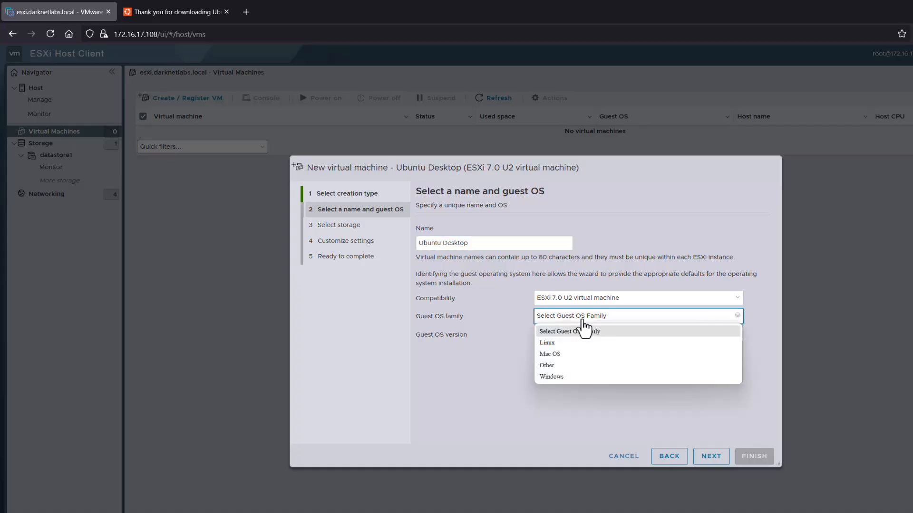
pyautogui.click(576, 343)
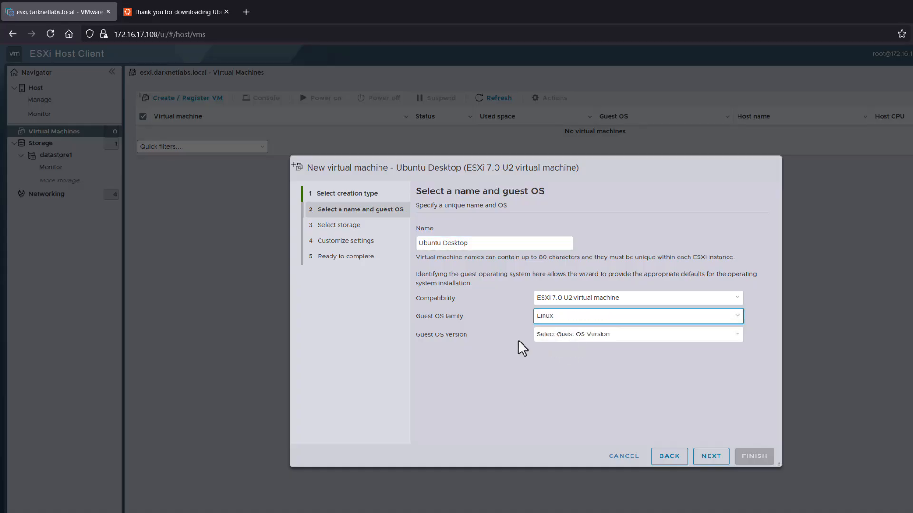
pyautogui.click(550, 336)
pyautogui.scroll(-5, 551, 294)
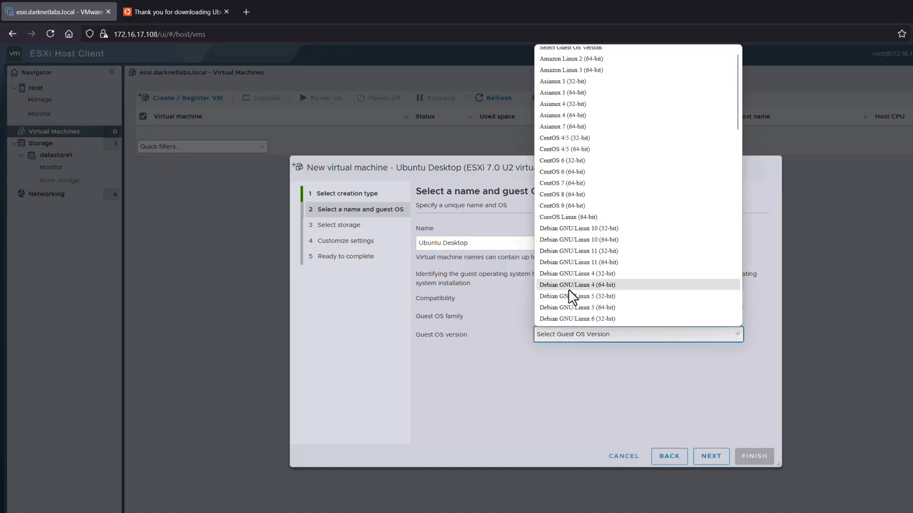
pyautogui.scroll(-3, 571, 300)
pyautogui.click(565, 299)
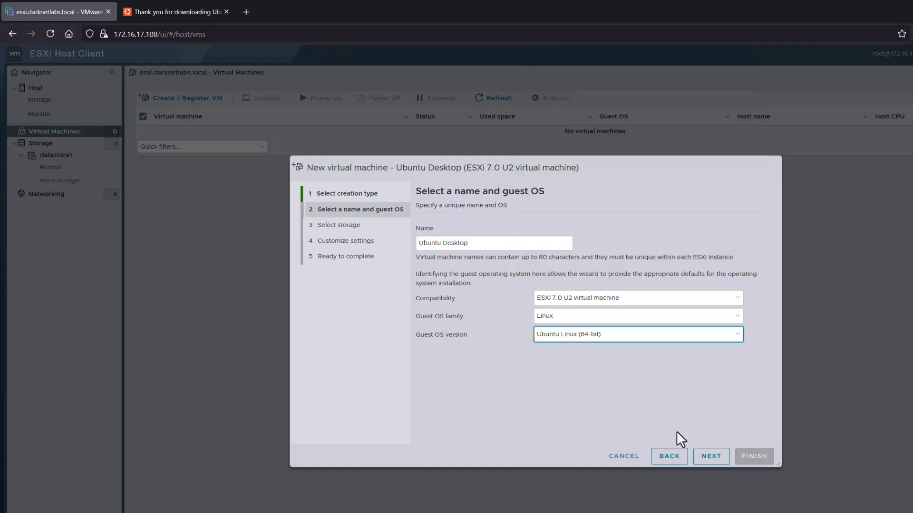
pyautogui.click(711, 459)
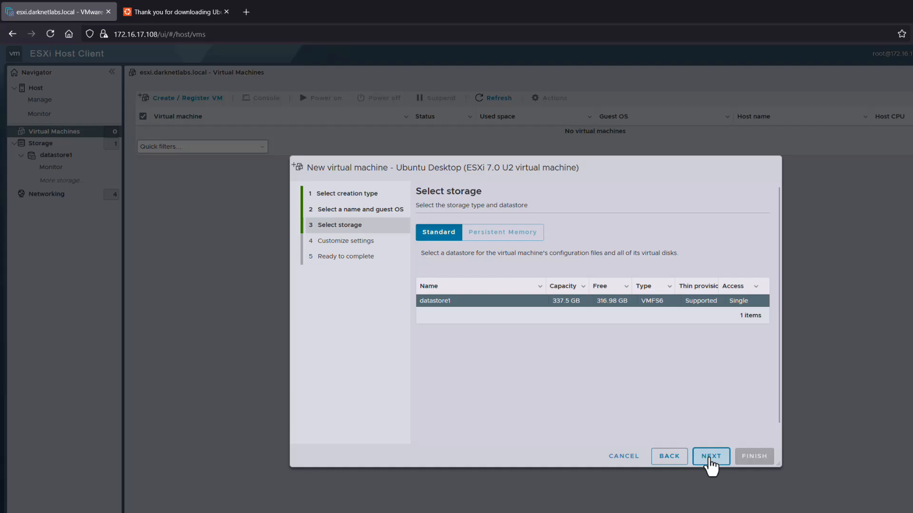
pyautogui.click(710, 458)
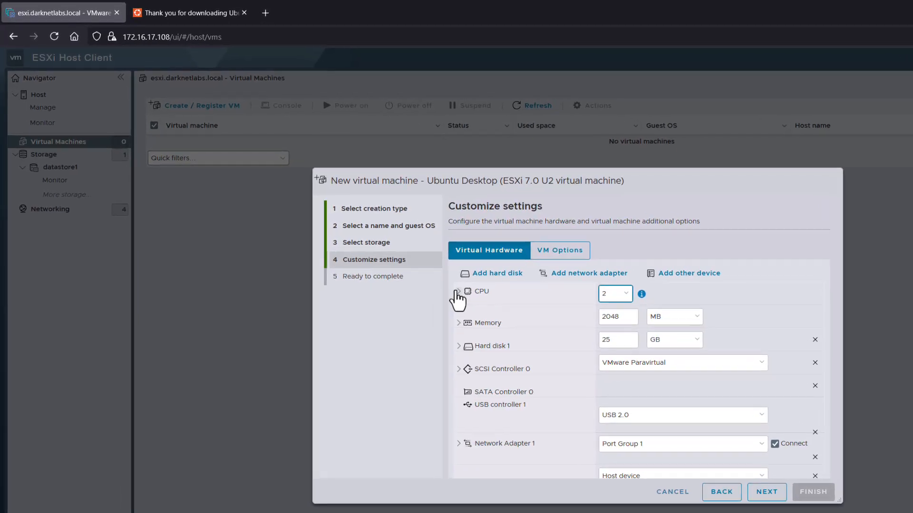
# Step: Set the virtual machine's memory to 4 GB
pyautogui.click(694, 318)
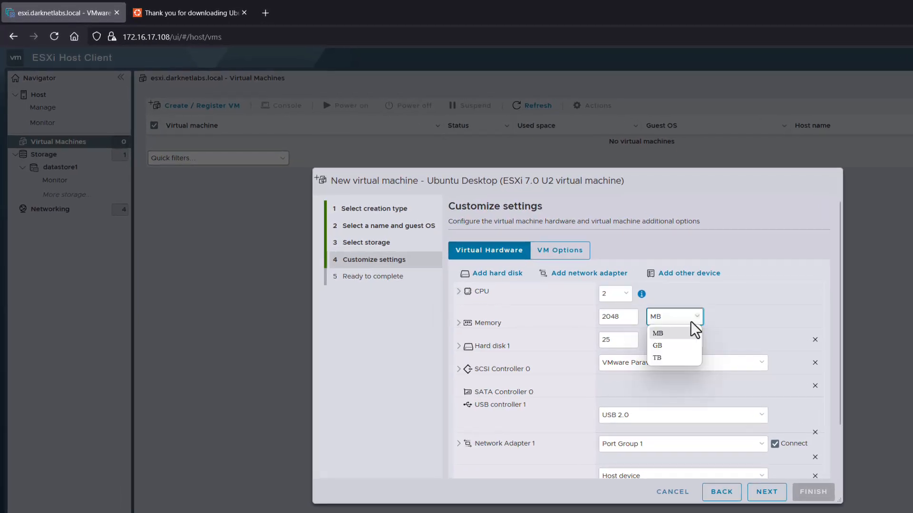
pyautogui.click(676, 347)
pyautogui.moveTo(626, 316); pyautogui.dragTo(566, 312)
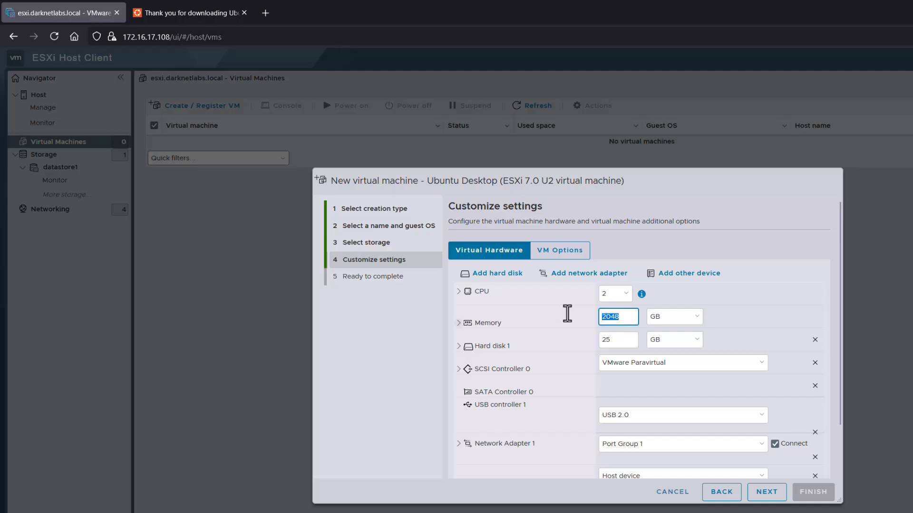
pyautogui.write('8')
# Step: Keep the virtual machine at 2 CPUs and set its cores per socket to 2
pyautogui.click(619, 296)
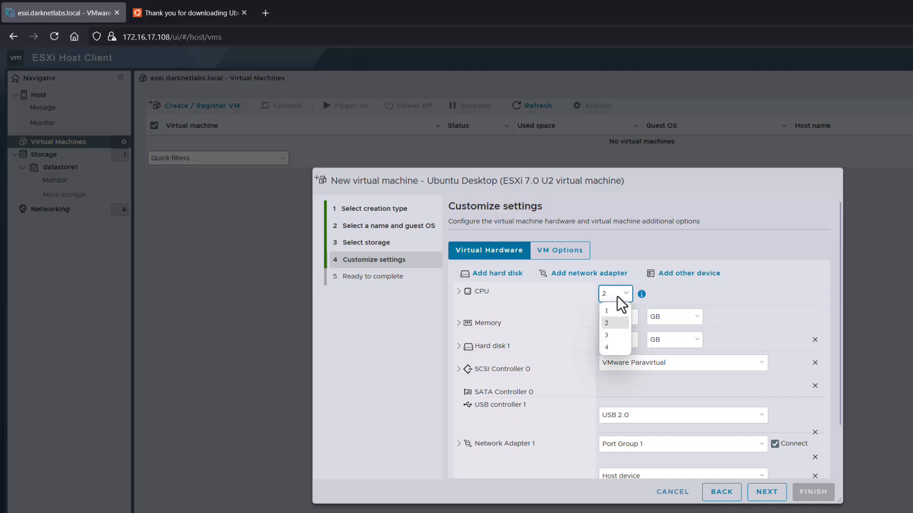
pyautogui.click(617, 327)
pyautogui.click(459, 291)
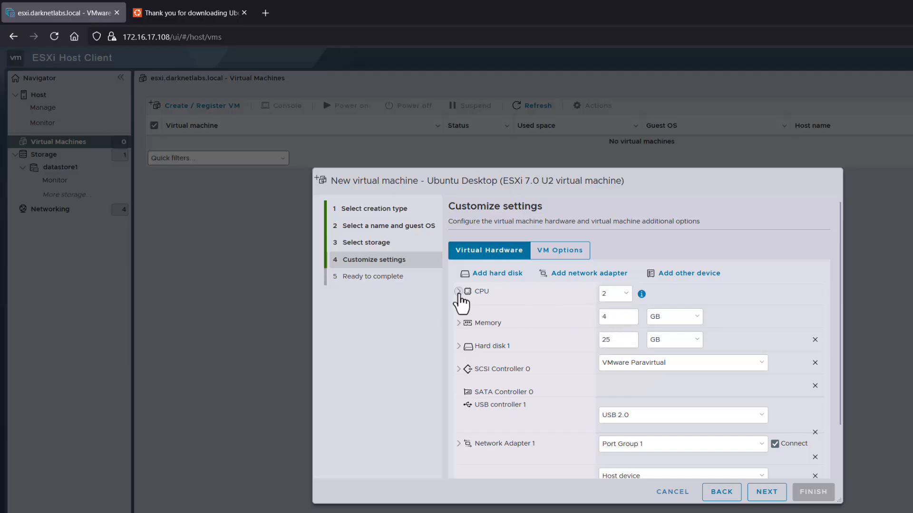
pyautogui.click(614, 316)
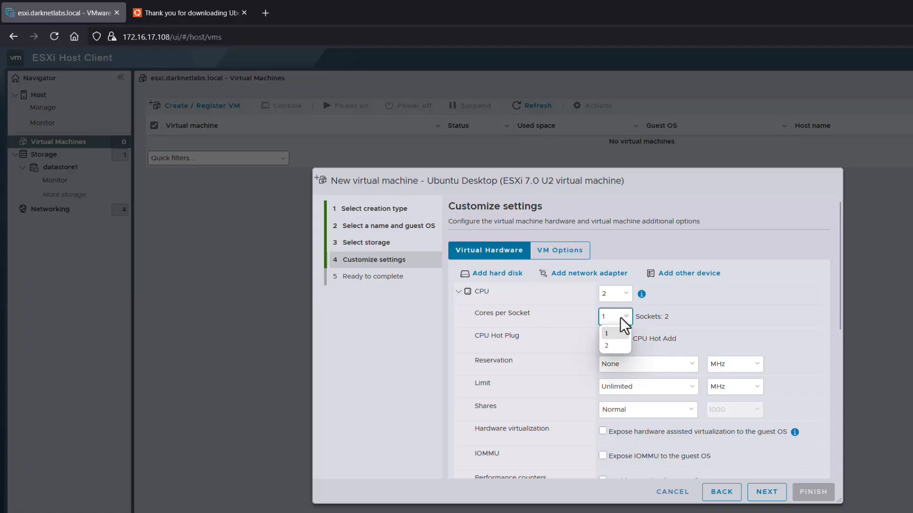
pyautogui.click(613, 345)
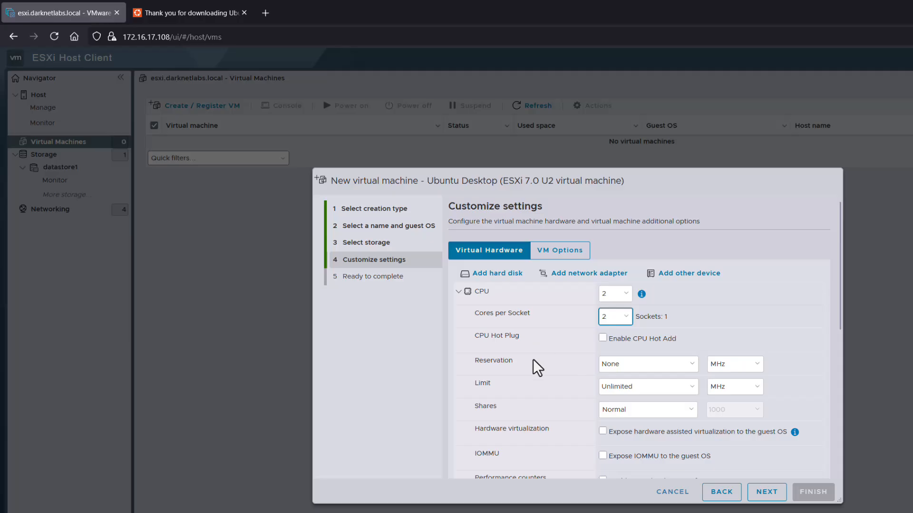
# Step: Enable virtualized CPU performance counters and expose both IOMMU and hardware assisted virtualization to the guest OS
pyautogui.scroll(-1, 535, 368)
pyautogui.scroll(-2, 536, 367)
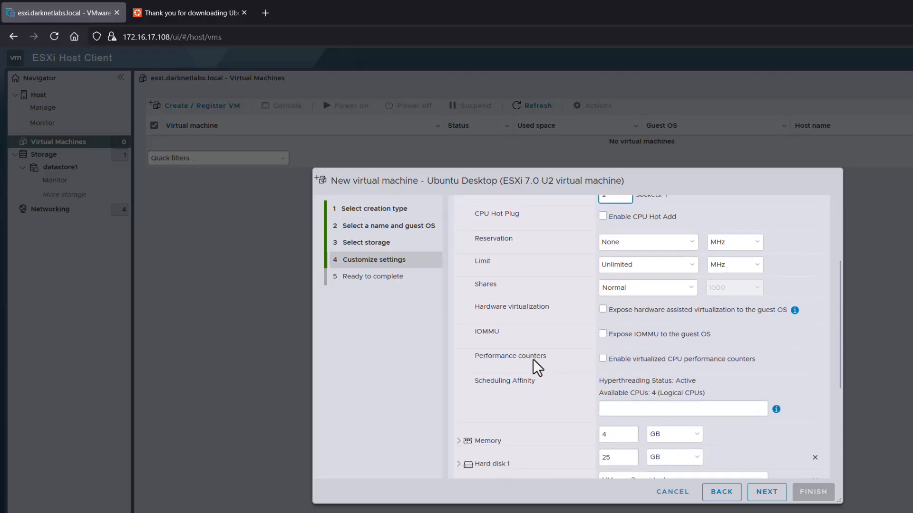
pyautogui.click(602, 359)
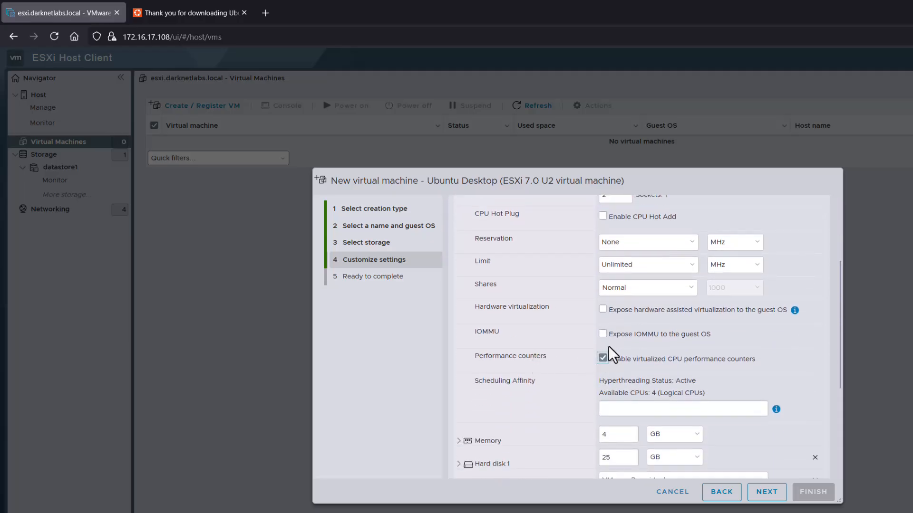
pyautogui.click(603, 334)
pyautogui.click(602, 309)
# Step: Connect the virtual machine's Network Adapter 1 to VM Network
pyautogui.scroll(-4, 513, 386)
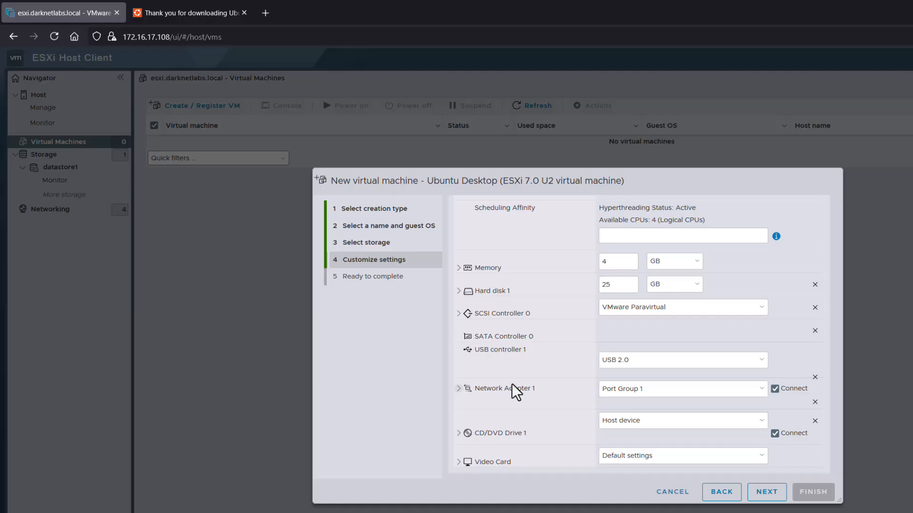
pyautogui.click(622, 393)
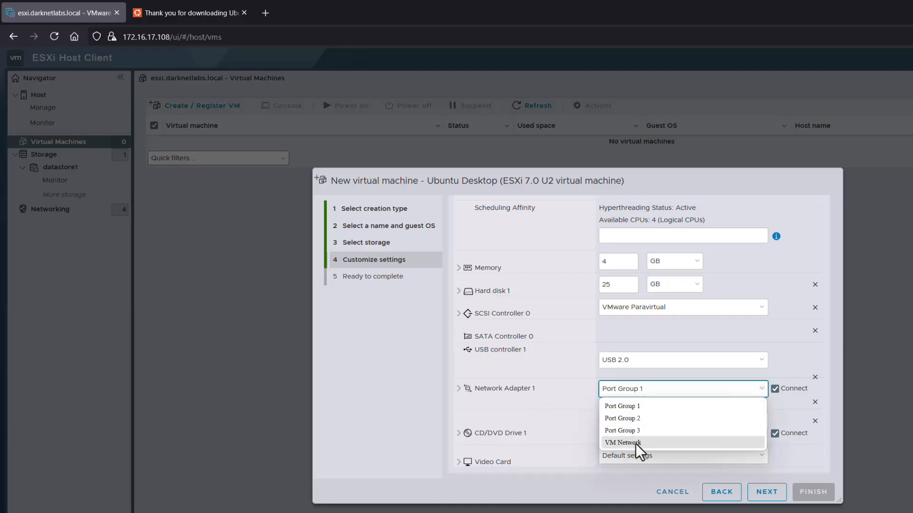
pyautogui.click(623, 443)
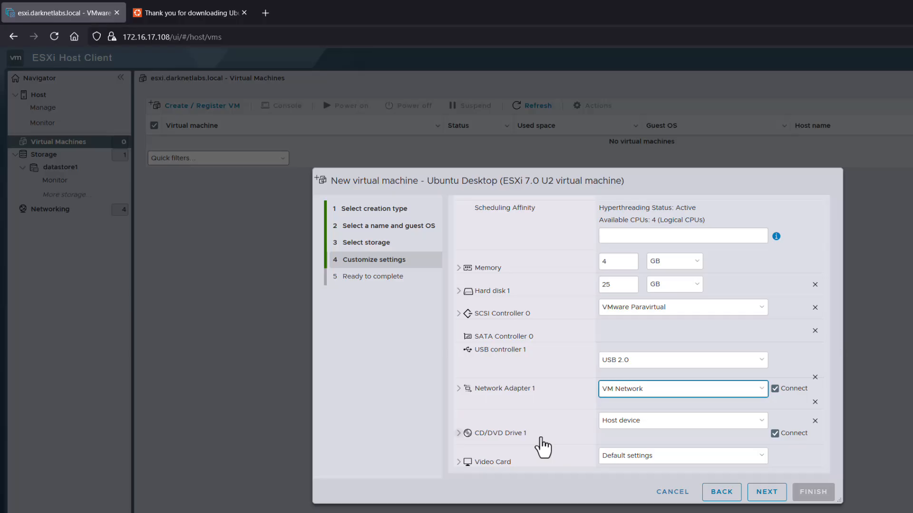
# Step: Back CD/DVD Drive 1 with the datastore ISO file ubuntu-24.04.2-desktop-amd64.iso from datastore1's ISO Images folder
pyautogui.click(613, 427)
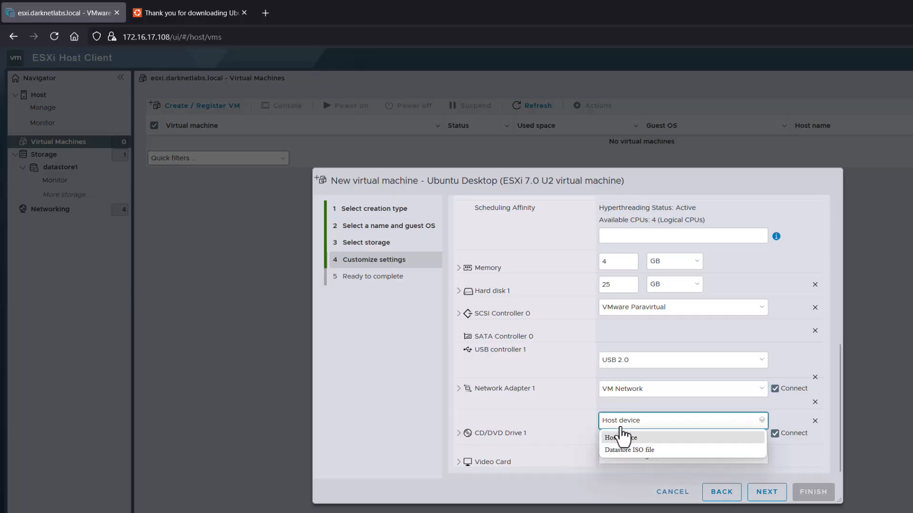
pyautogui.click(642, 452)
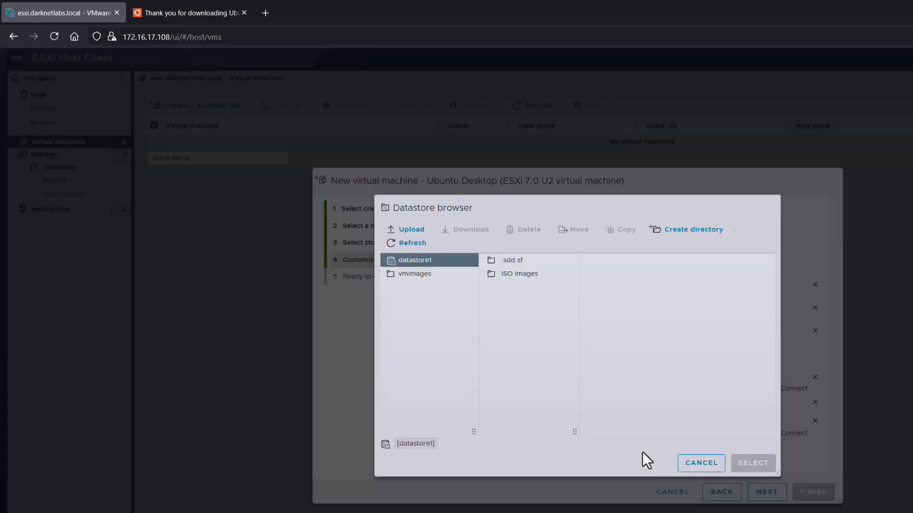
pyautogui.click(517, 275)
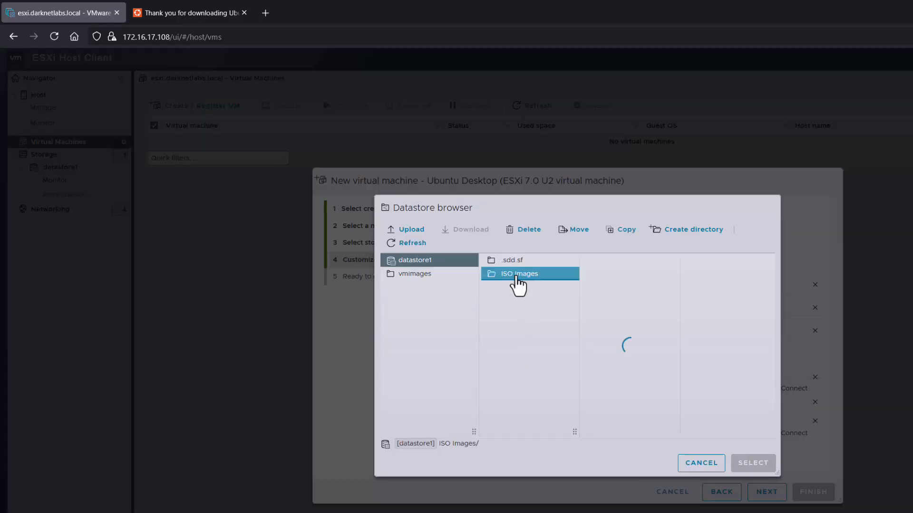
pyautogui.moveTo(673, 437); pyautogui.dragTo(753, 435)
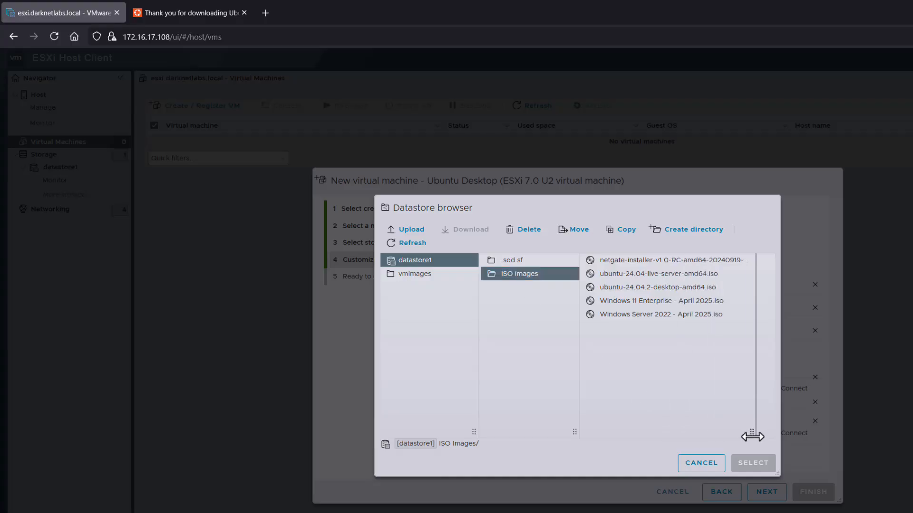
pyautogui.click(652, 305)
pyautogui.click(649, 288)
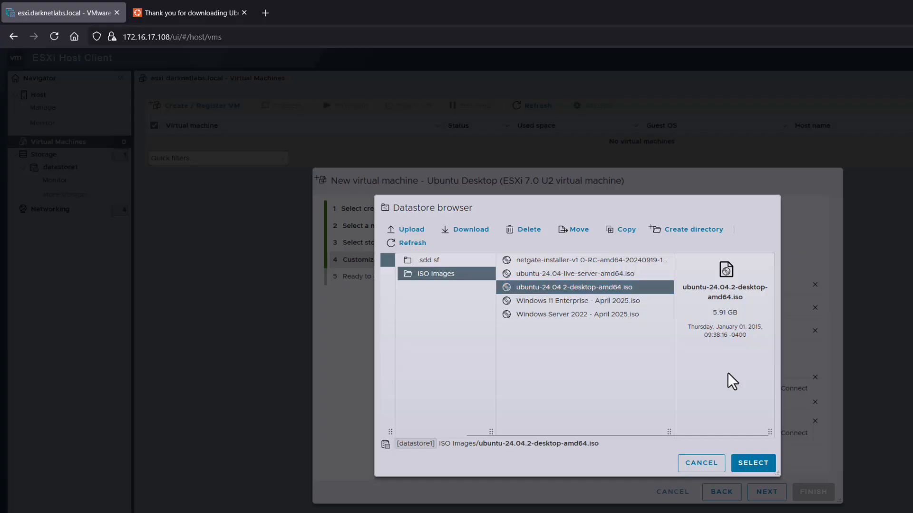
pyautogui.click(754, 463)
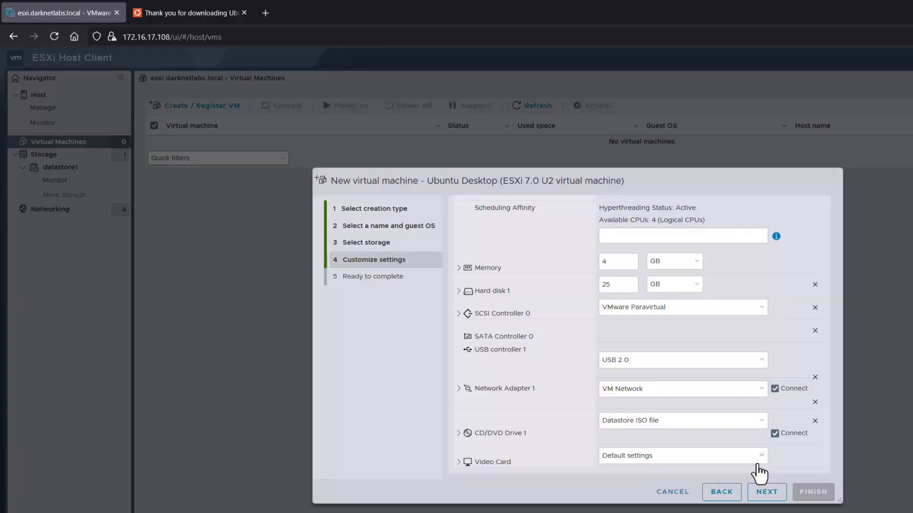
# Step: Review the new virtual machine's configuration summary and finish creating it
pyautogui.click(767, 493)
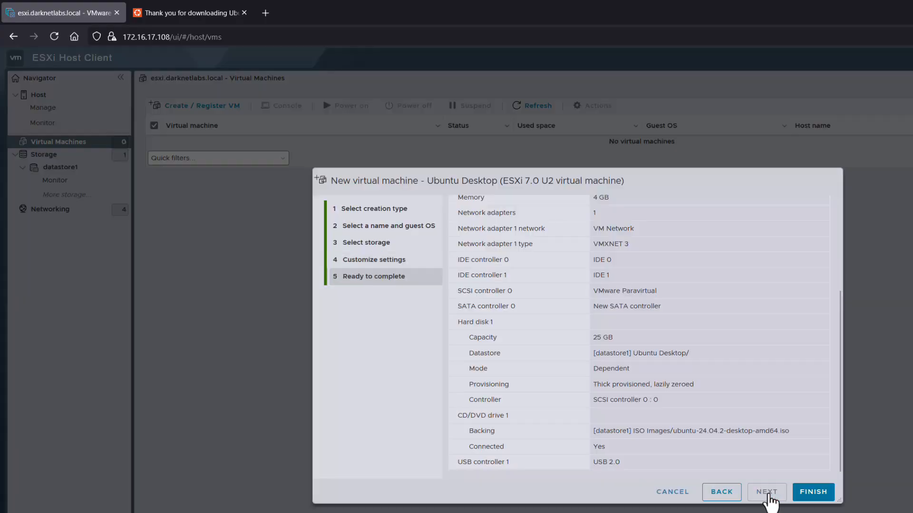
pyautogui.scroll(3, 689, 404)
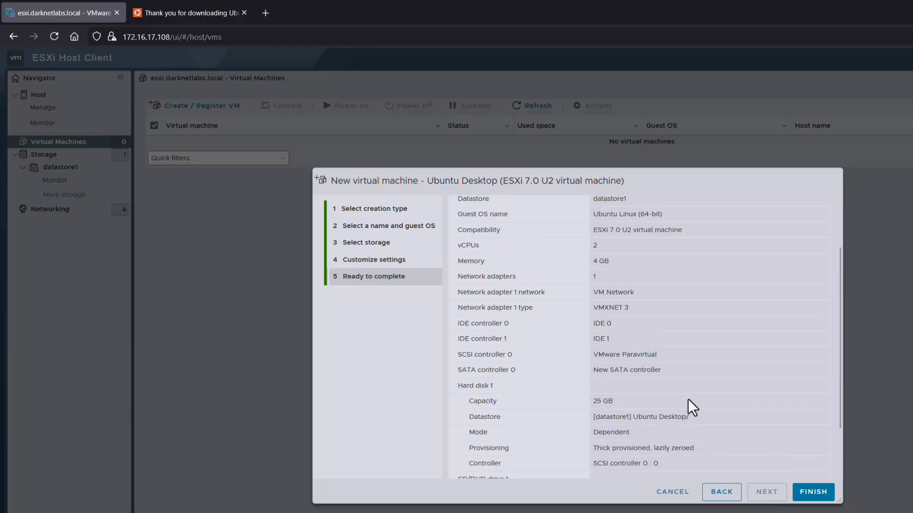
pyautogui.scroll(-3, 691, 407)
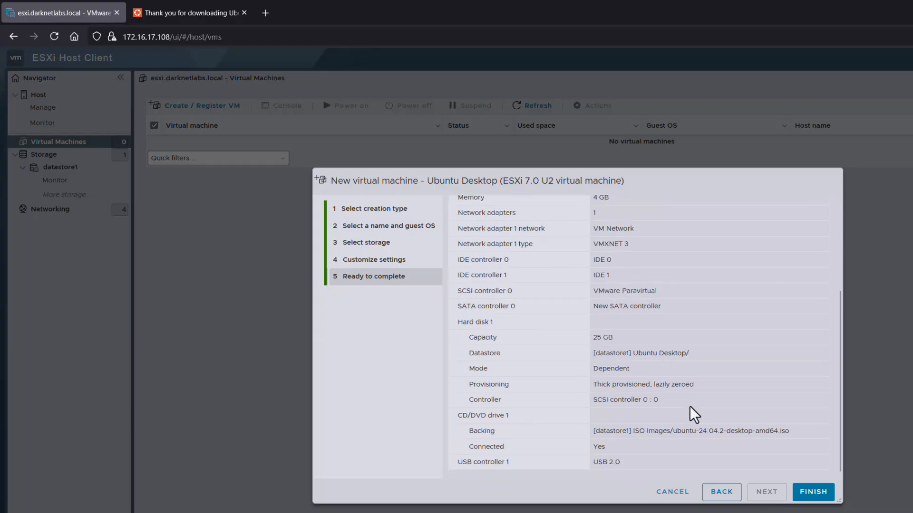
pyautogui.click(819, 494)
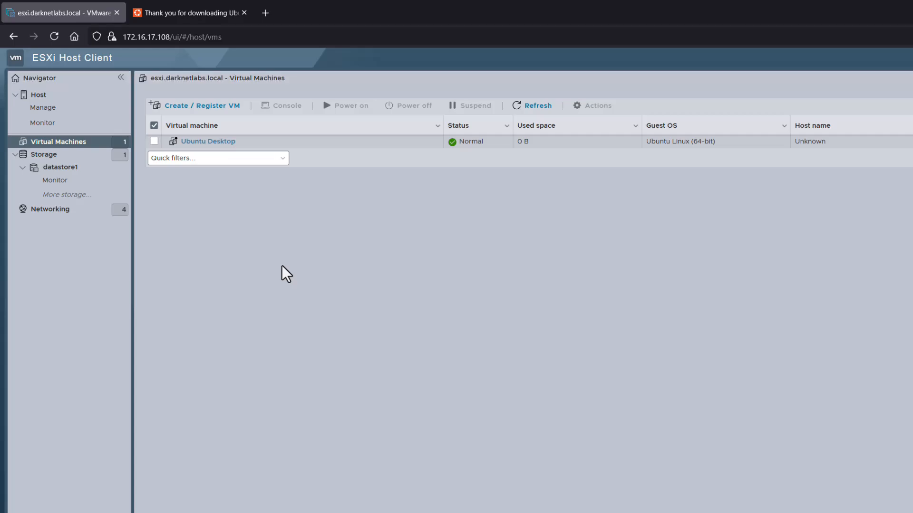
# Step: Power on the Ubuntu Desktop virtual machine and open its browser console
pyautogui.click(199, 142)
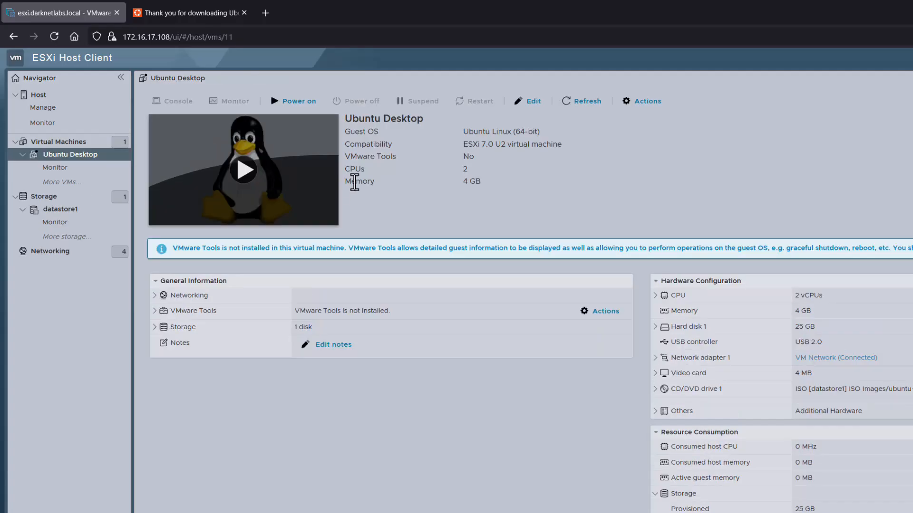
pyautogui.click(294, 110)
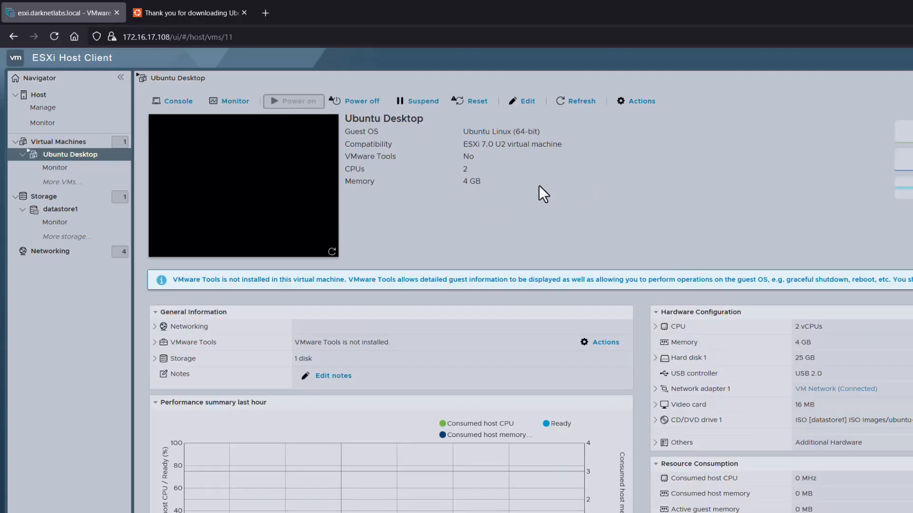
pyautogui.click(257, 174)
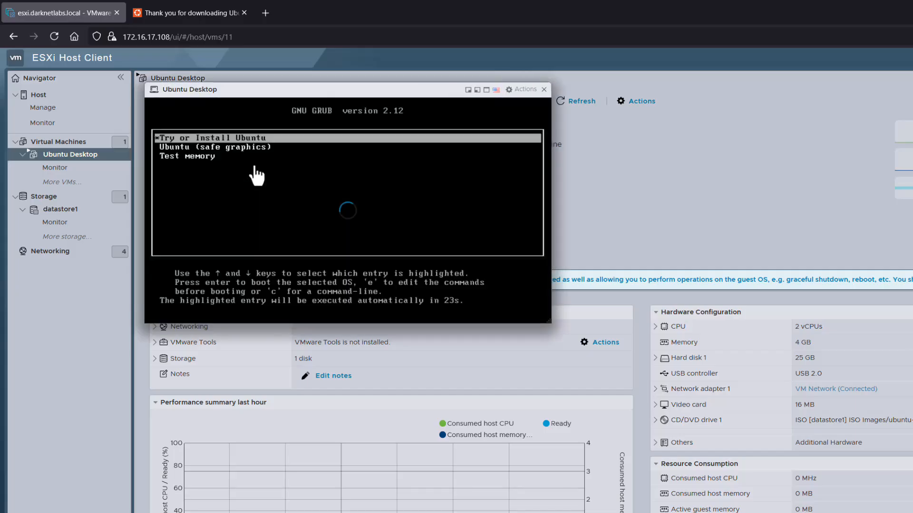
# Step: Boot the Try or Install Ubuntu entry in the repositioned console and bring the Install Ubuntu window to the foreground
pyautogui.moveTo(358, 89); pyautogui.dragTo(665, 160)
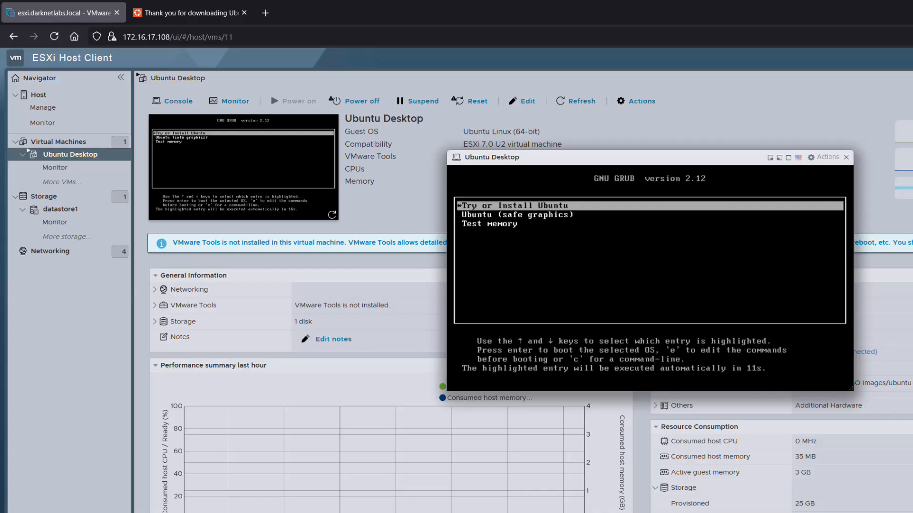
pyautogui.press('Return')
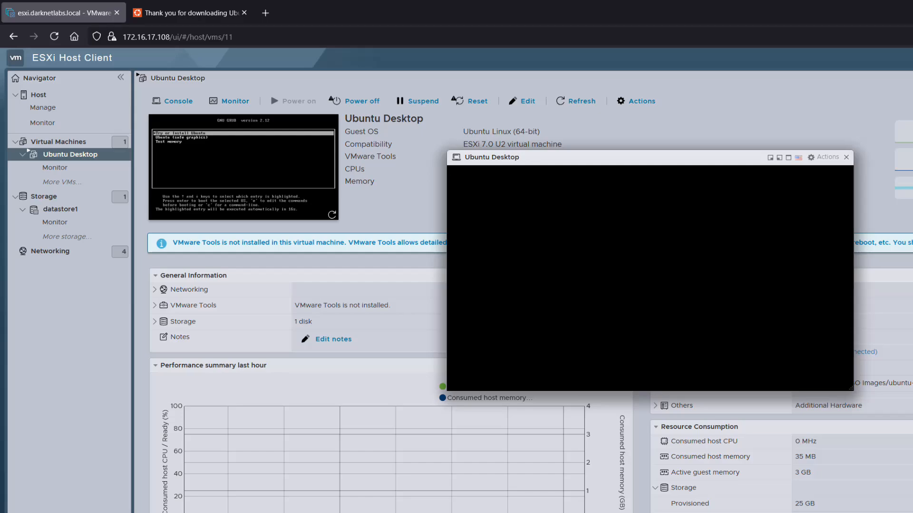
pyautogui.moveTo(642, 163); pyautogui.dragTo(521, 92)
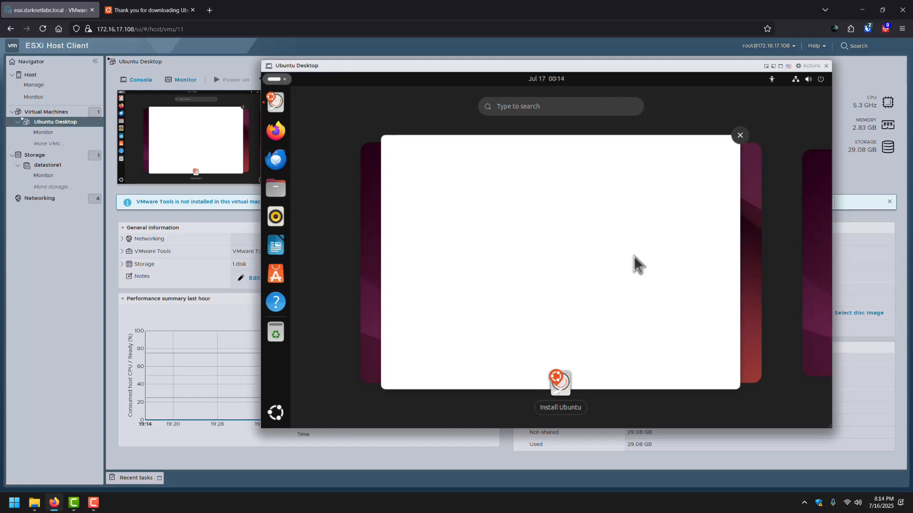
pyautogui.click(562, 388)
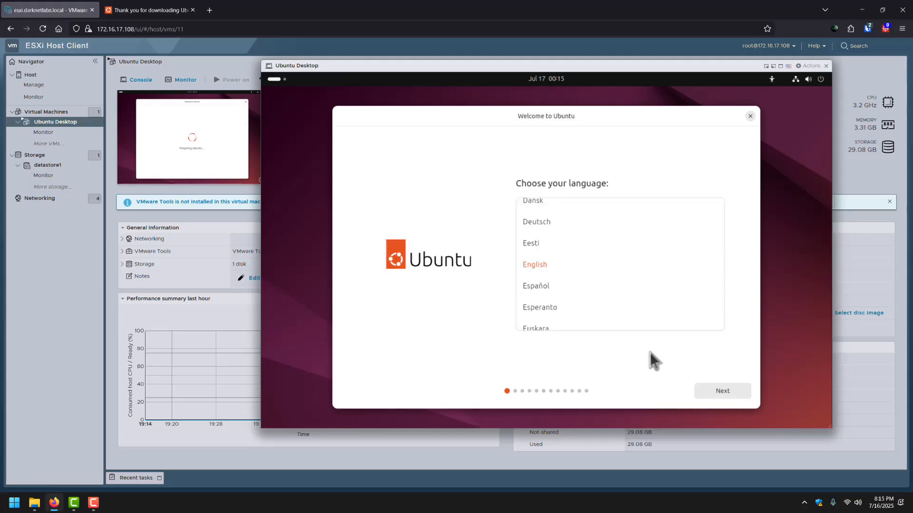
# Step: Accept English, the default accessibility options, the English (US) keyboard layout and the wired connection in the Ubuntu installer
pyautogui.click(713, 387)
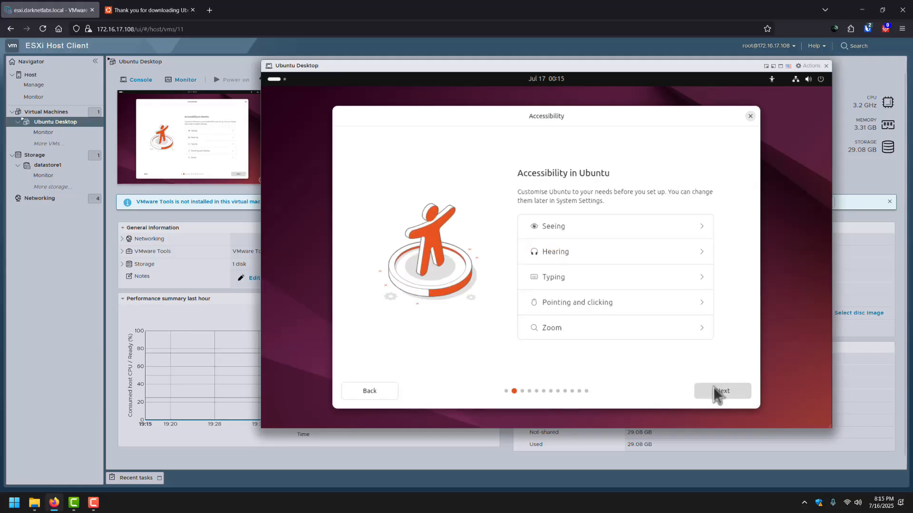
pyautogui.click(713, 388)
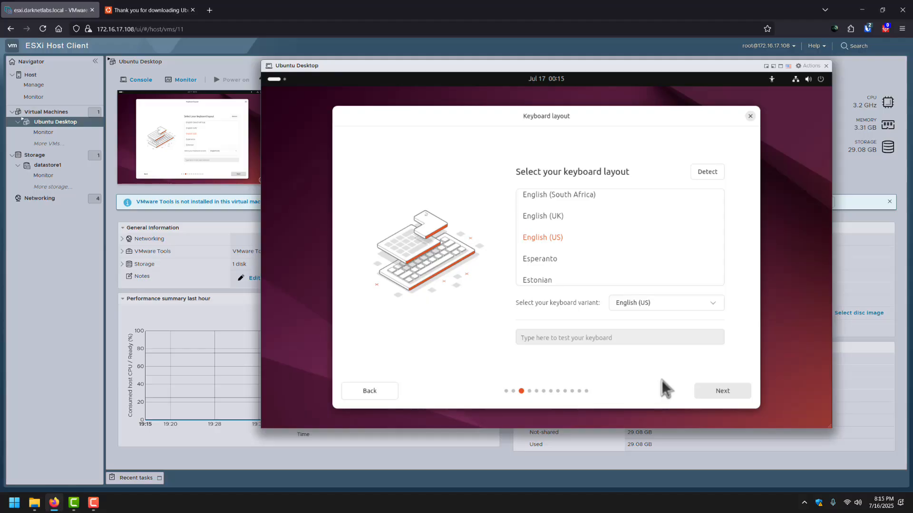
pyautogui.click(704, 390)
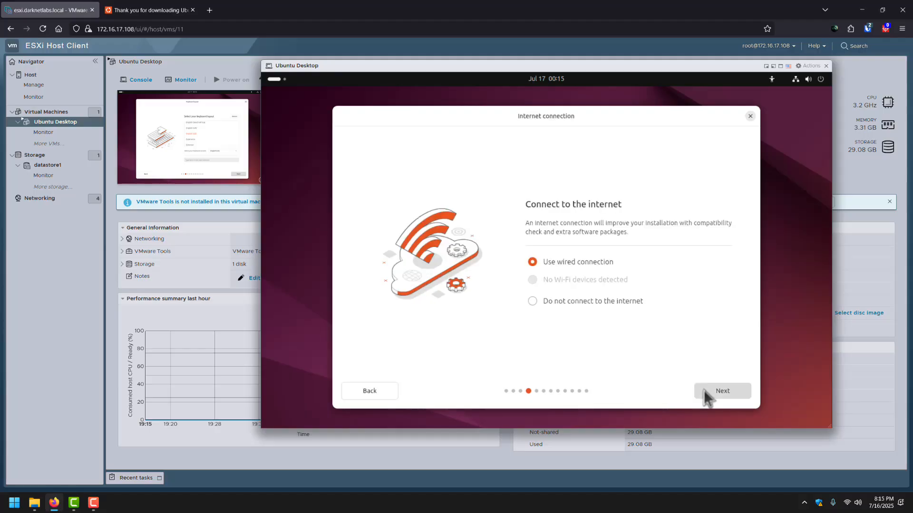
pyautogui.click(703, 390)
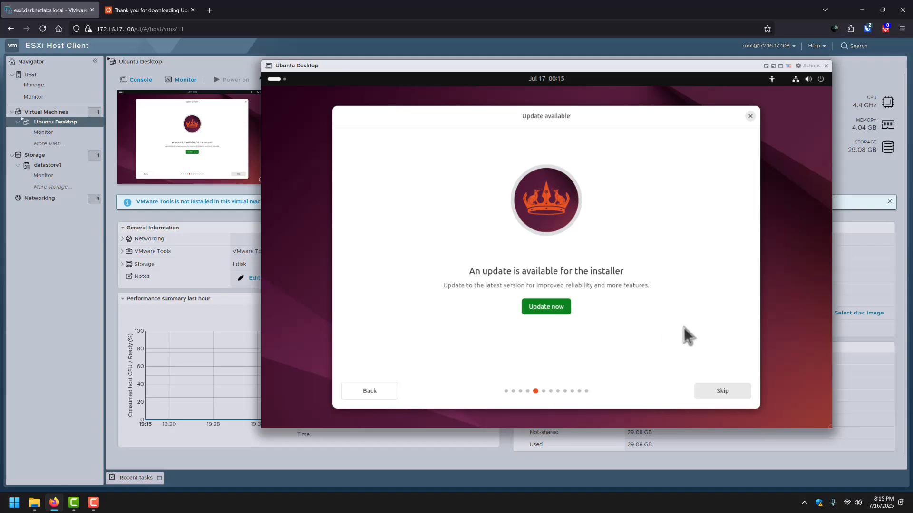
# Step: Skip the installer update and choose to install Ubuntu with the interactive installation
pyautogui.click(723, 385)
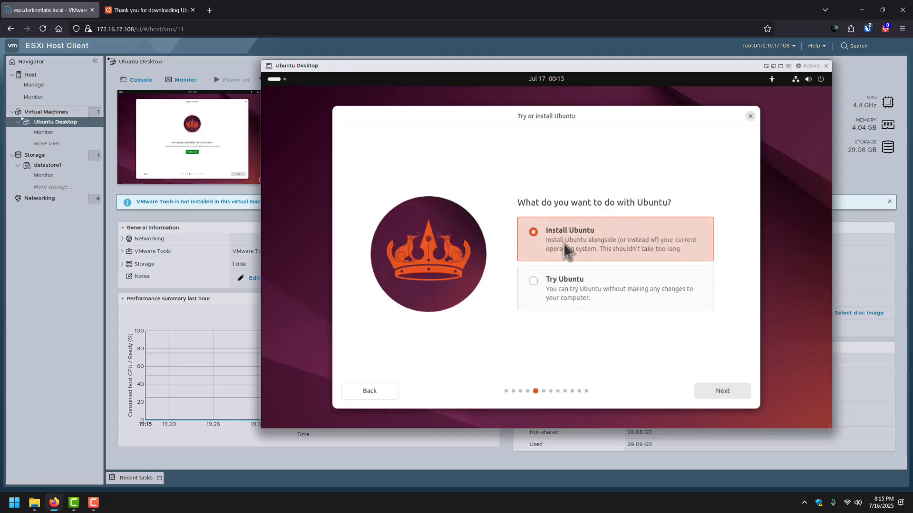
pyautogui.click(718, 392)
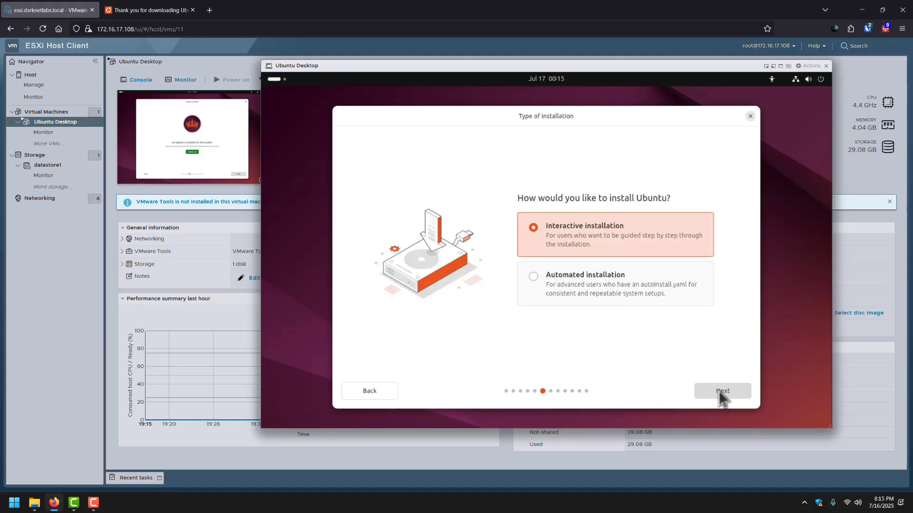
pyautogui.click(718, 390)
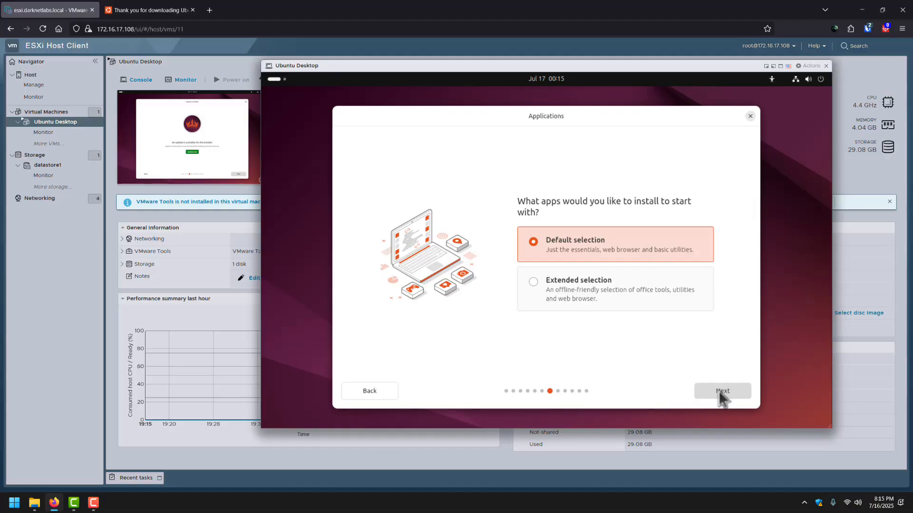
# Step: Keep the default app selection and enable third-party graphics and Wi-Fi software plus support for additional media formats
pyautogui.click(717, 390)
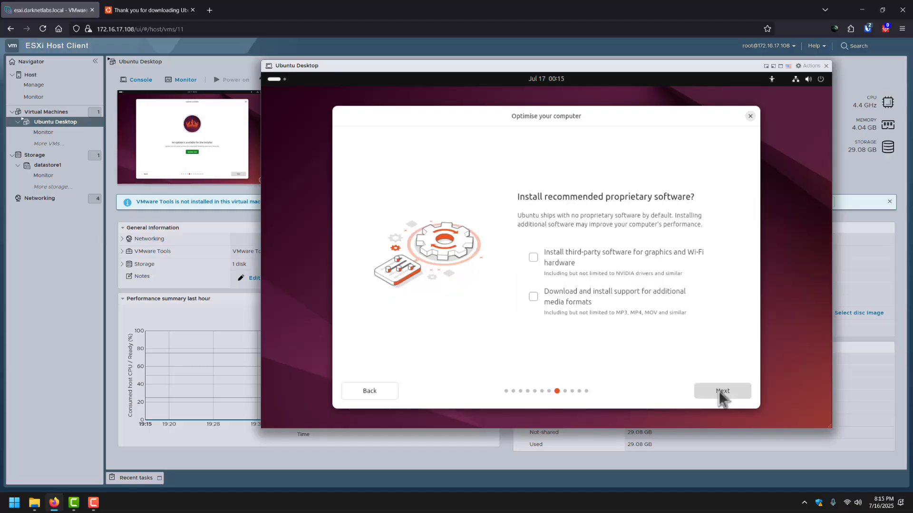
pyautogui.click(532, 257)
pyautogui.click(534, 296)
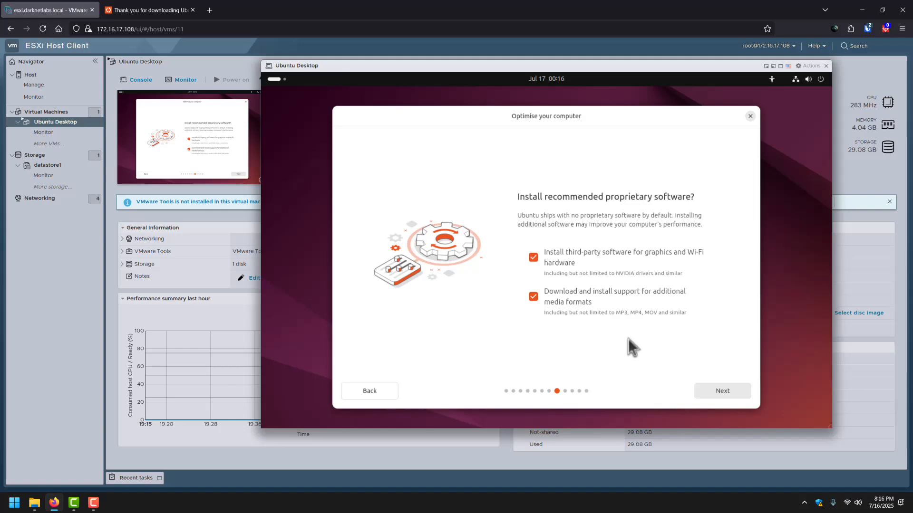
# Step: Accept the recommended proprietary software options and choose to erase the disk and install Ubuntu
pyautogui.click(721, 389)
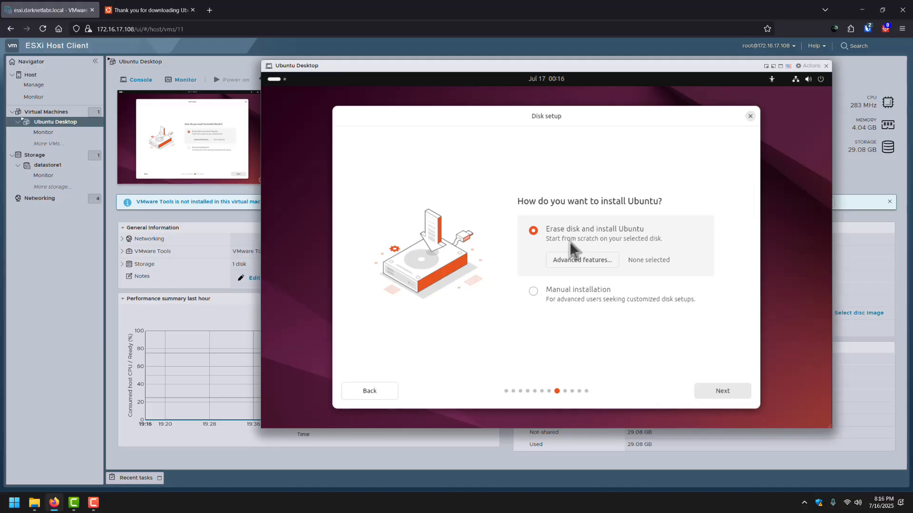
pyautogui.click(720, 387)
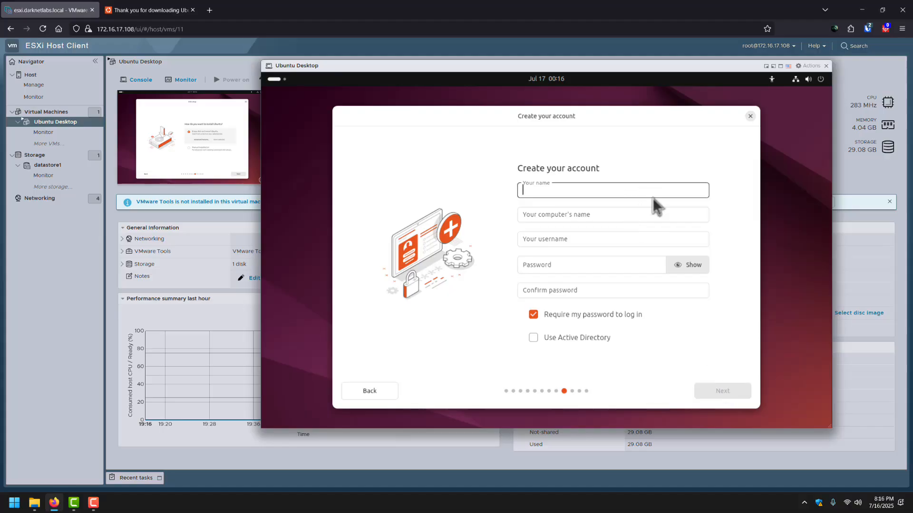
# Step: Enter the account holder's name, set the computer's name to ubuntu-desktop and keep the suggested username
pyautogui.write('Glrn')
pyautogui.press('BackSpace')
pyautogui.press('BackSpace')
pyautogui.write('en')
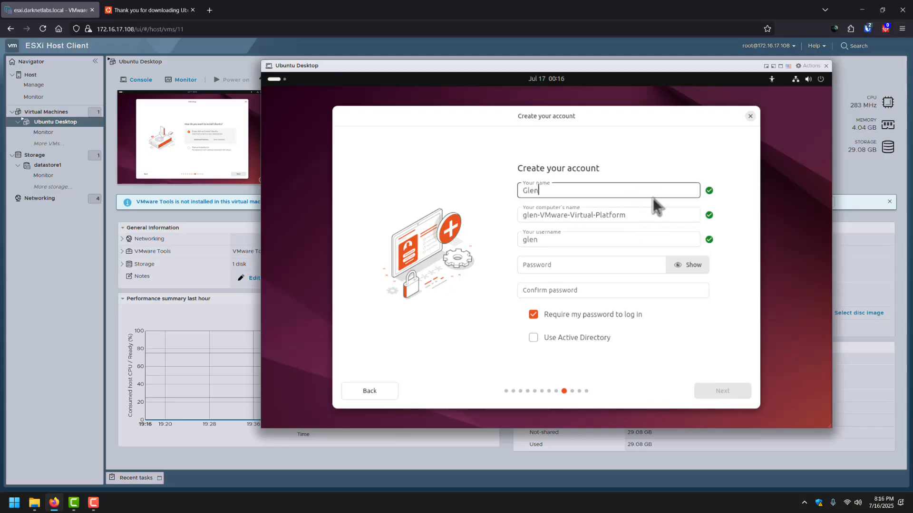
pyautogui.press('Tab')
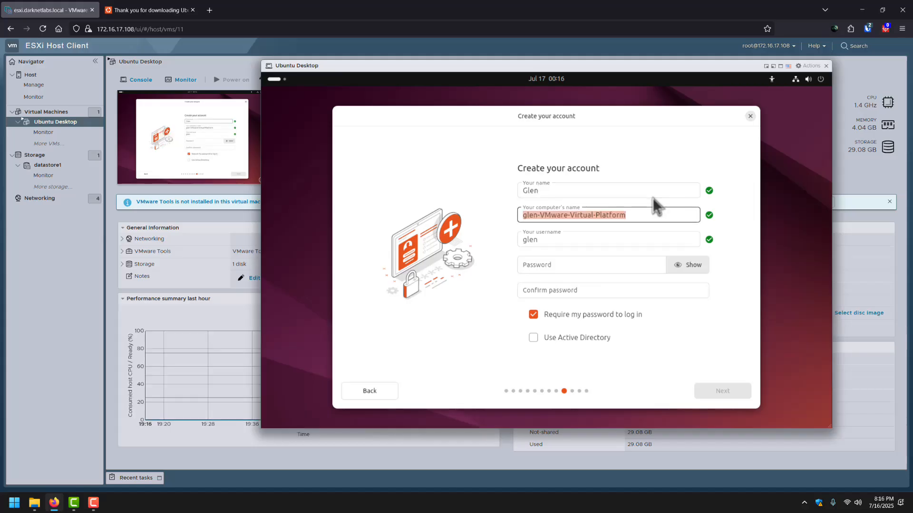
pyautogui.write('ubuntu_')
pyautogui.press('BackSpace')
pyautogui.write('-desktop')
pyautogui.press('Tab')
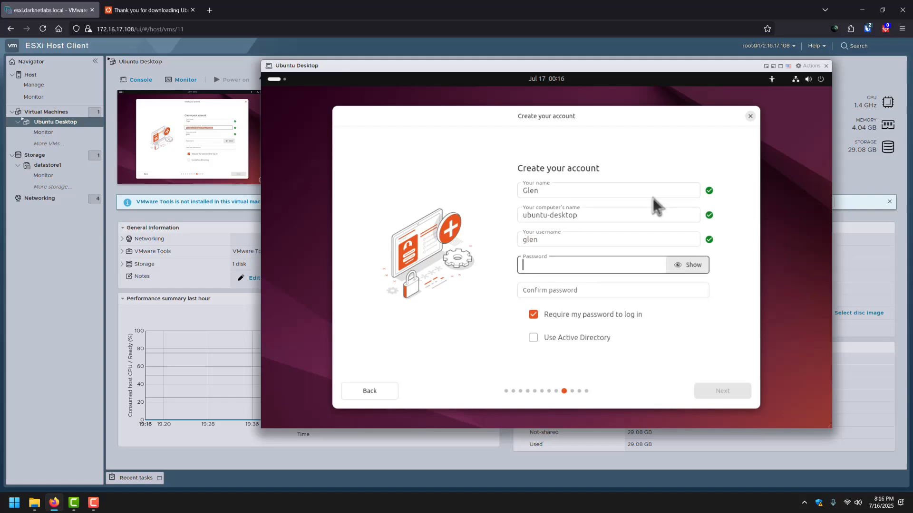
# Step: Enter and confirm the account password, keeping the password required to log in, and submit the account details
pyautogui.write('p••••••••••••')
pyautogui.press('Tab')
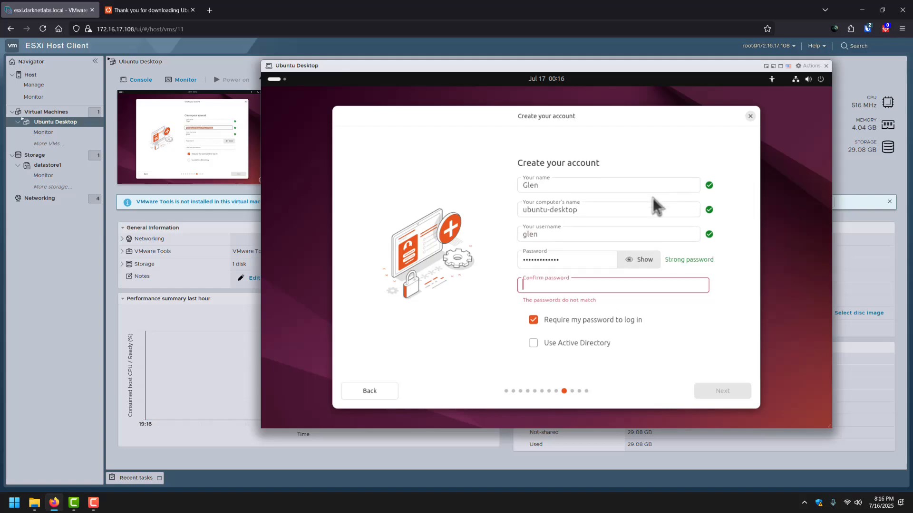
pyautogui.write('•••••••••••••')
pyautogui.doubleClick(637, 284)
pyautogui.write('•••••••••••••')
pyautogui.click(739, 387)
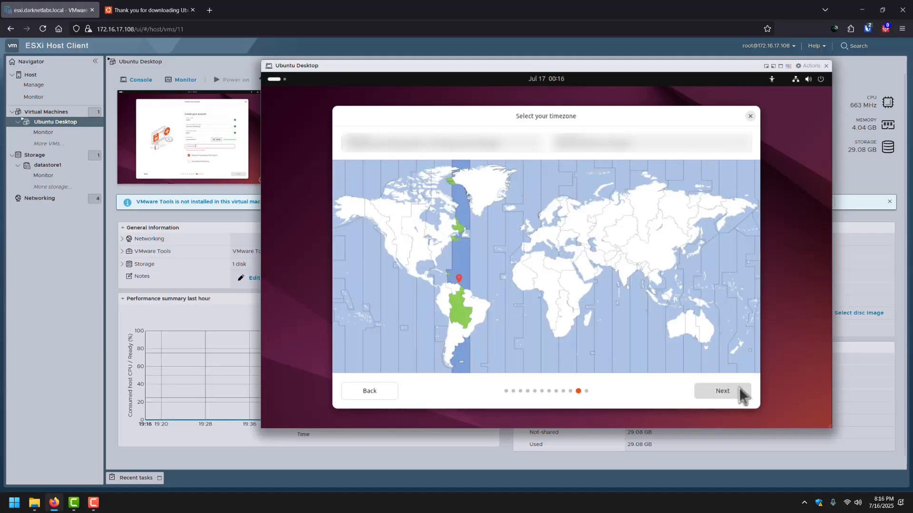
# Step: Accept the preselected time zone and start the Ubuntu installation with the reviewed choices
pyautogui.click(739, 387)
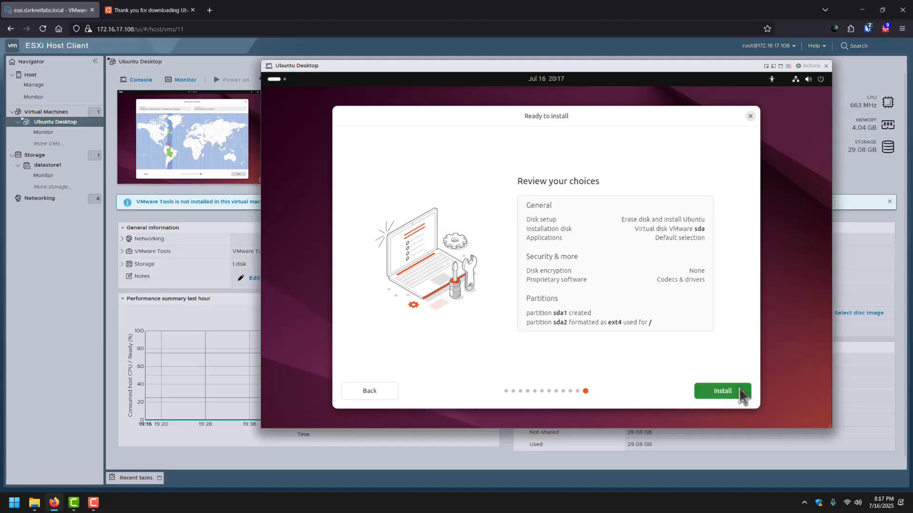
pyautogui.click(739, 387)
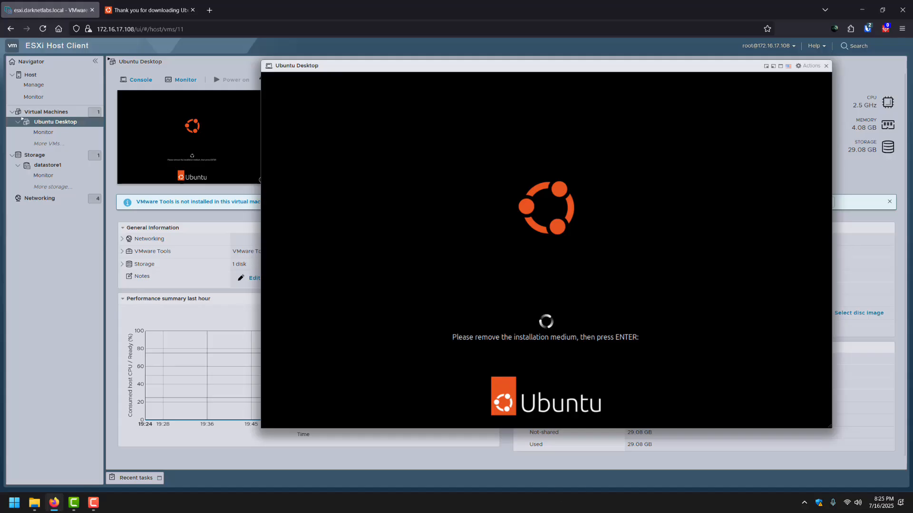
# Step: Restart into the installed Ubuntu system and log in to the new account with its password
pyautogui.press('Return')
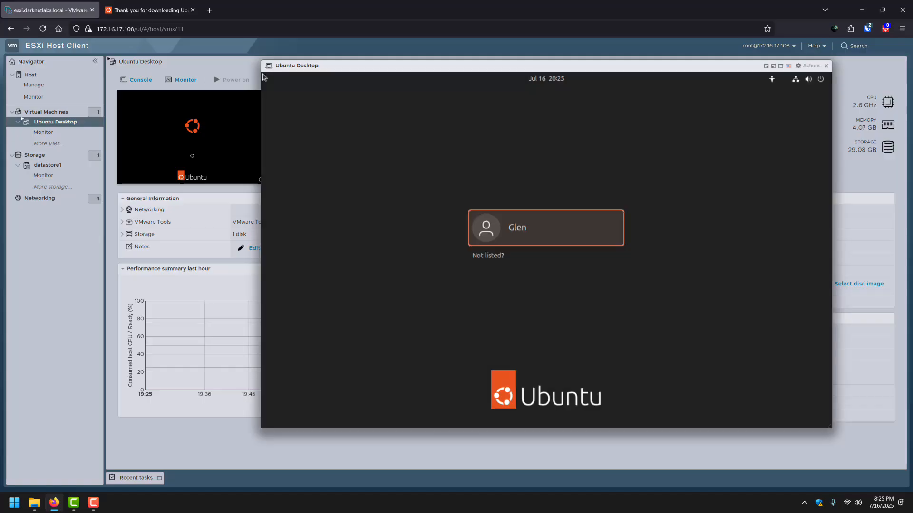
pyautogui.click(514, 242)
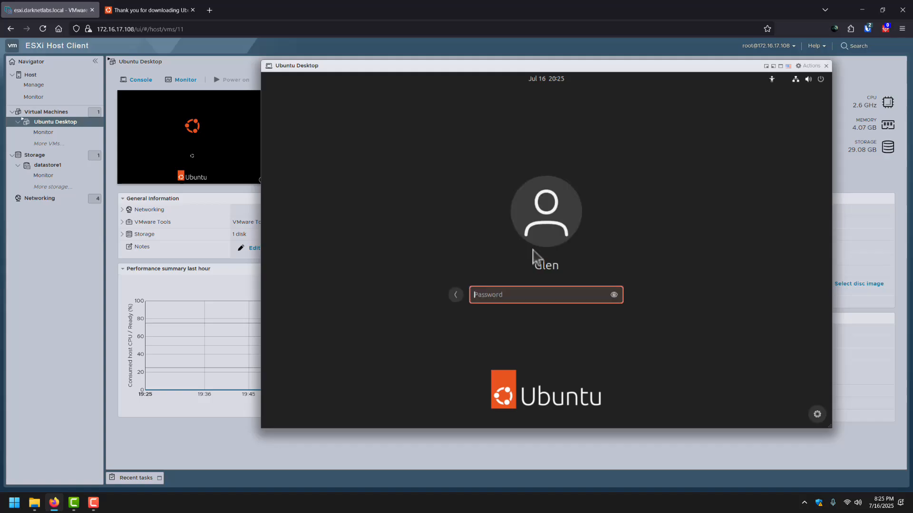
pyautogui.write('*************')
pyautogui.press('Return')
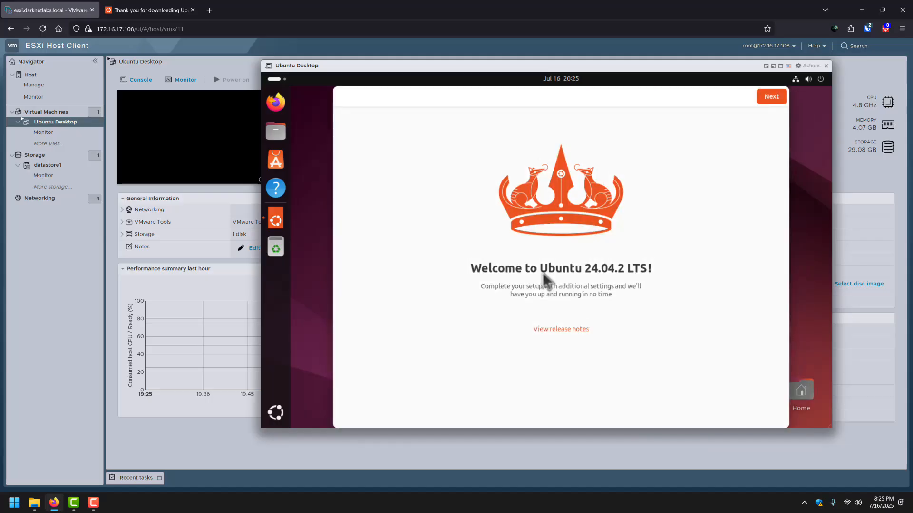
# Step: Complete the Ubuntu welcome setup, skipping Ubuntu Pro and declining to share system data
pyautogui.click(771, 97)
pyautogui.click(772, 97)
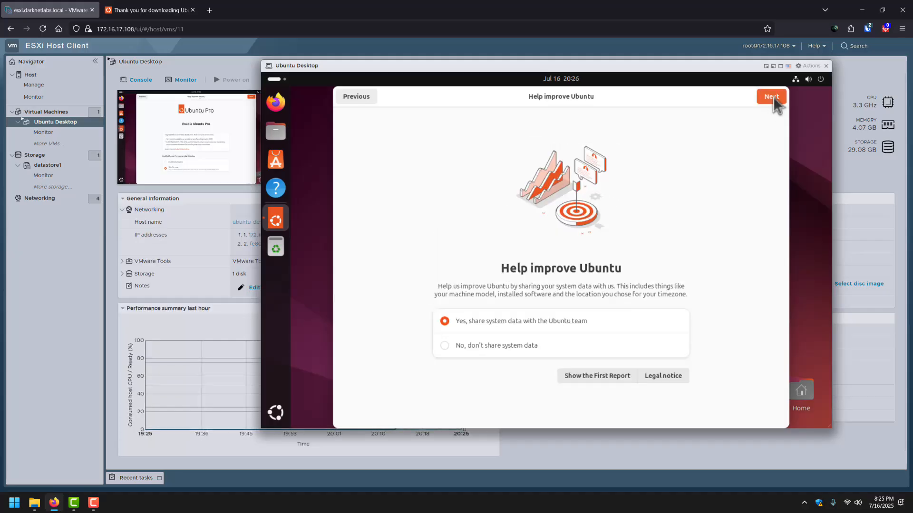
pyautogui.click(540, 341)
pyautogui.click(771, 96)
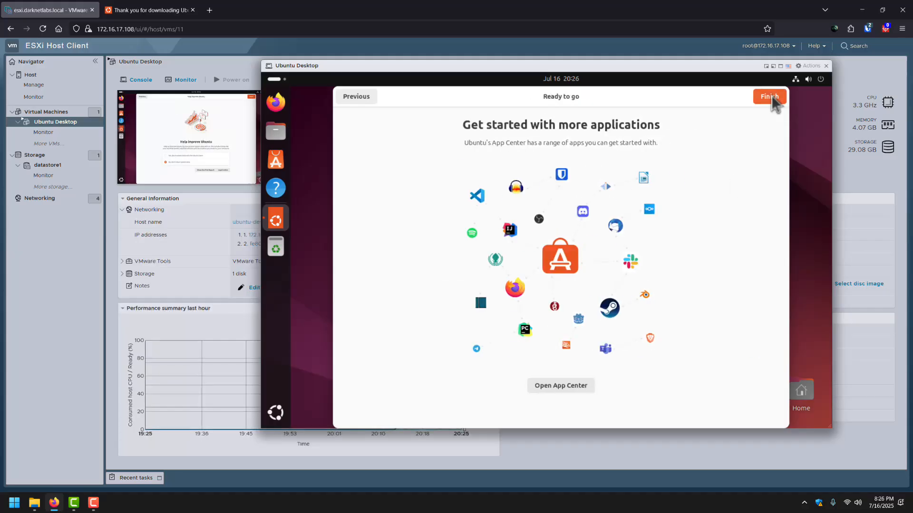
pyautogui.click(771, 97)
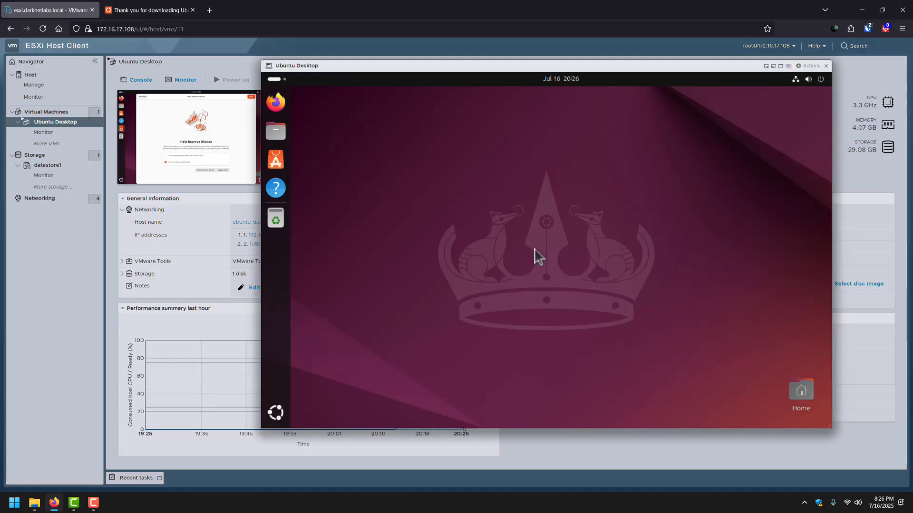
pyautogui.click(275, 102)
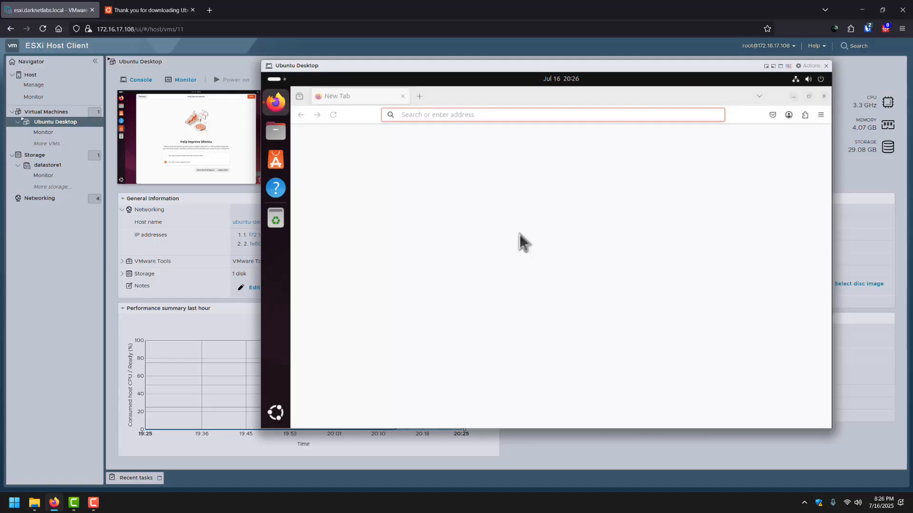
pyautogui.click(467, 115)
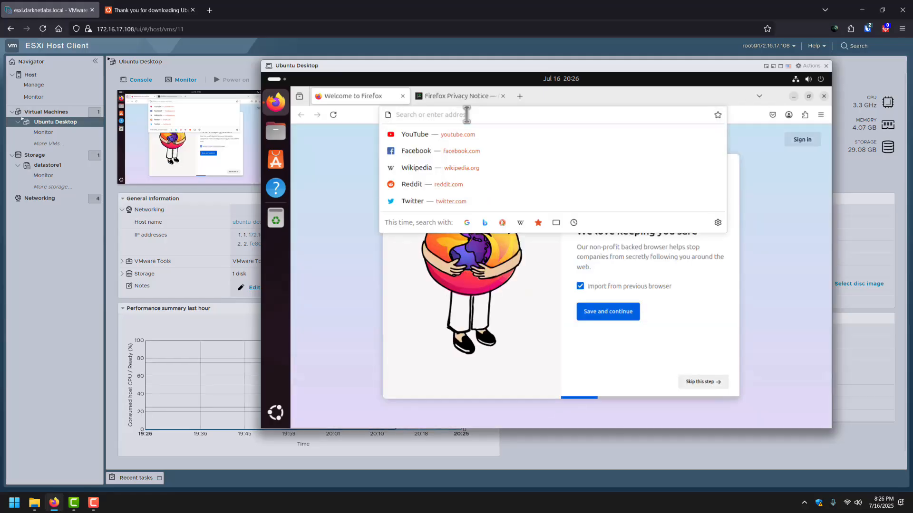
pyautogui.write('www.')
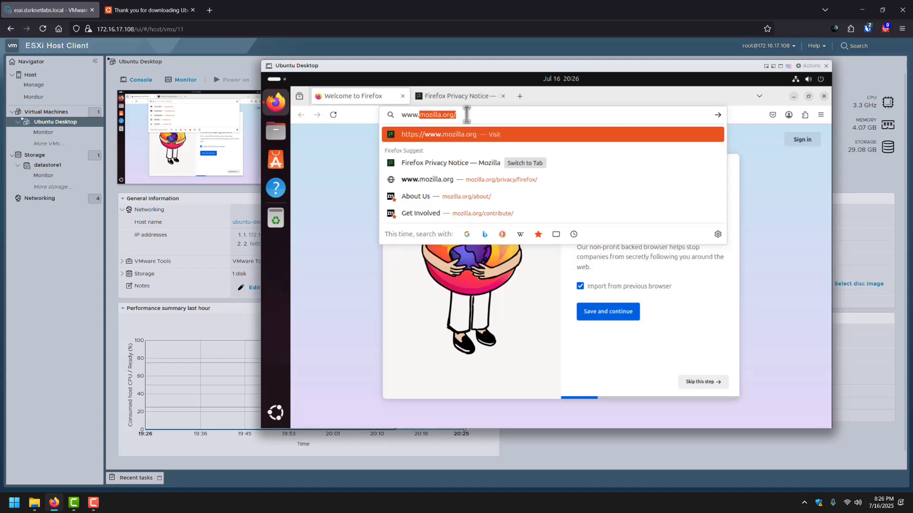
pyautogui.write('google.com')
pyautogui.press('Return')
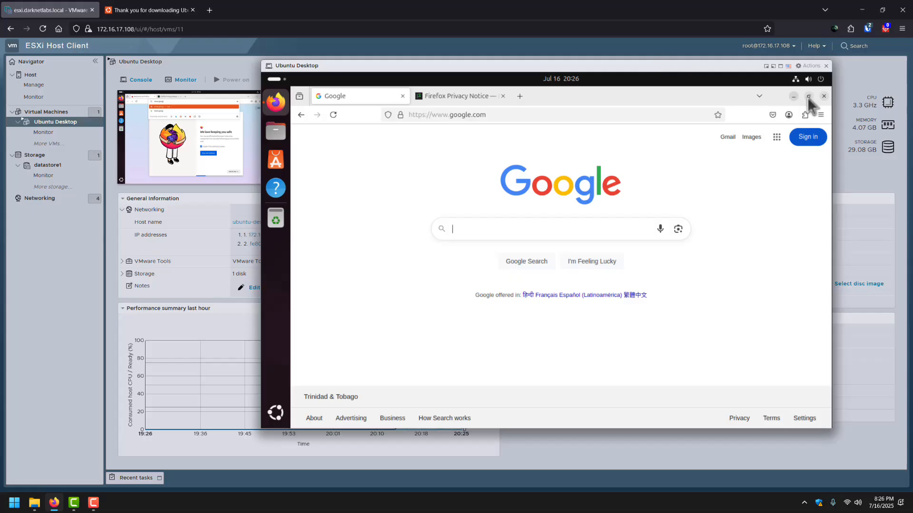
pyautogui.click(823, 96)
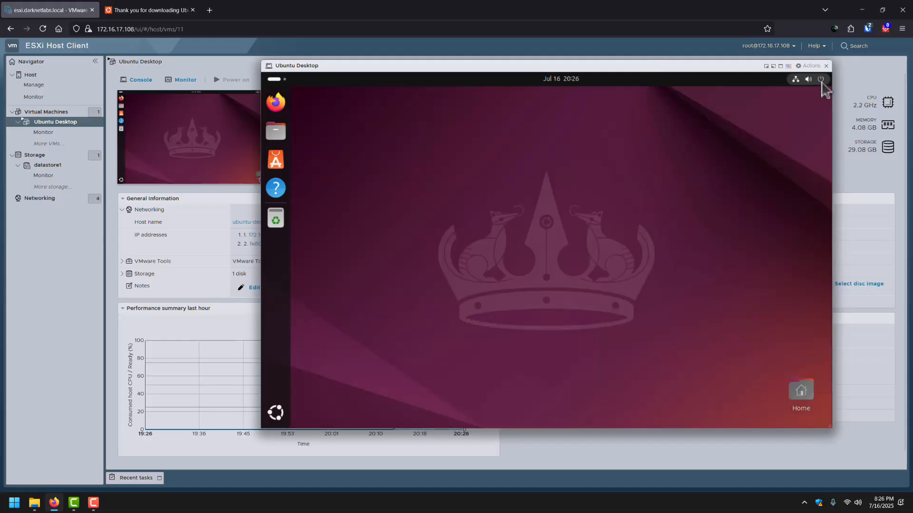
# Step: Turn on Dark Style for the Ubuntu desktop
pyautogui.click(822, 82)
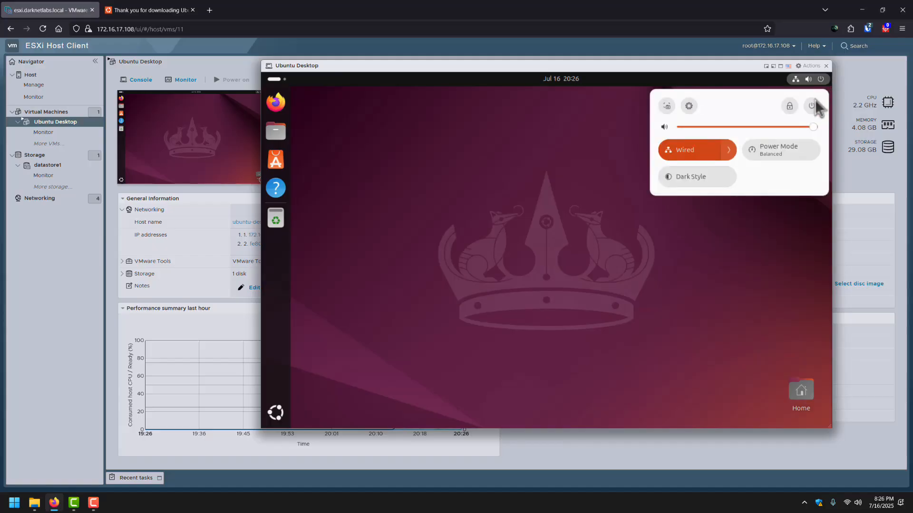
pyautogui.click(688, 178)
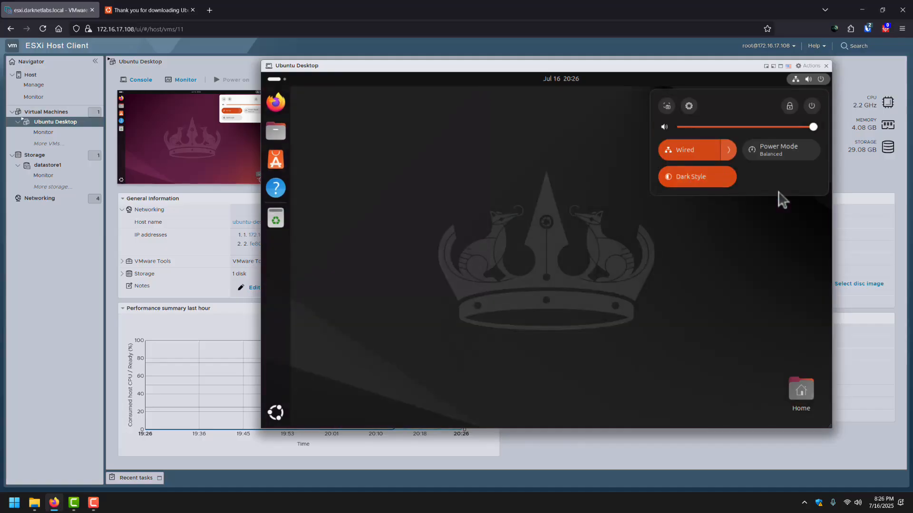
# Step: Power off the Ubuntu guest and, with its console closed, refresh the virtual machine's details
pyautogui.click(812, 107)
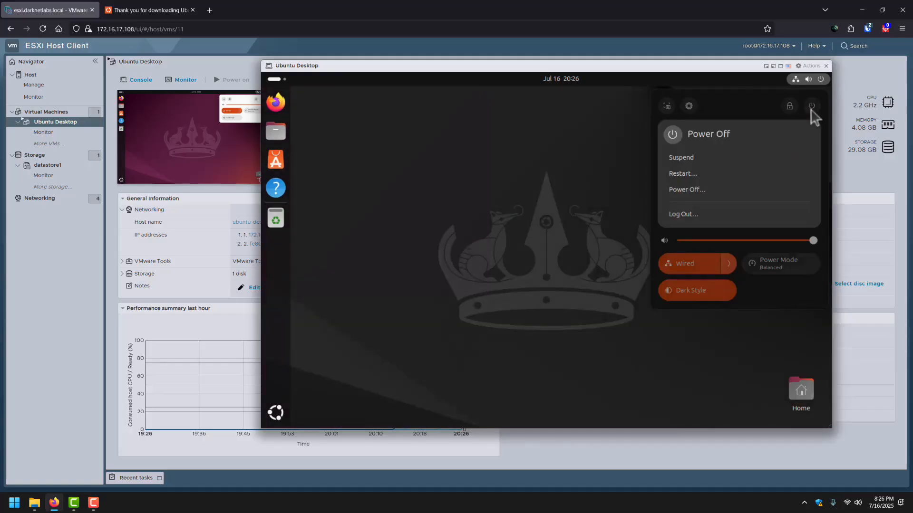
pyautogui.click(699, 195)
pyautogui.click(607, 277)
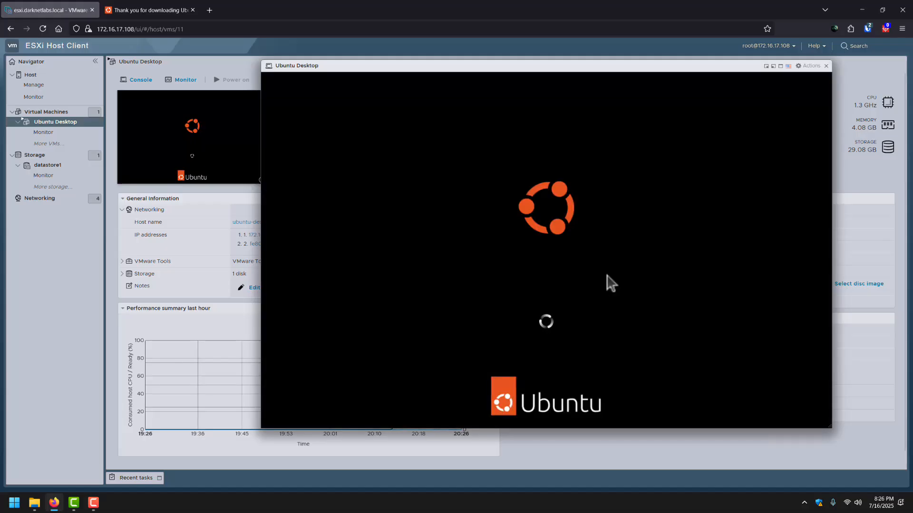
pyautogui.click(826, 66)
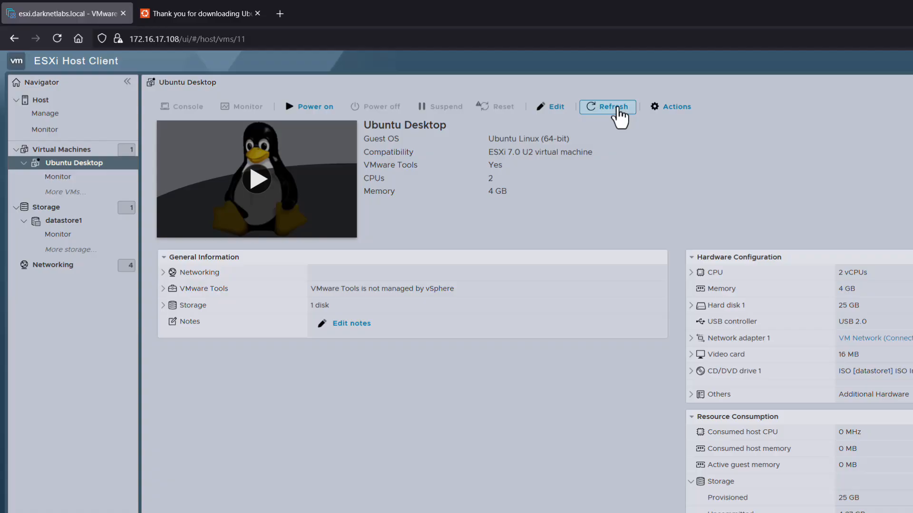
pyautogui.click(620, 110)
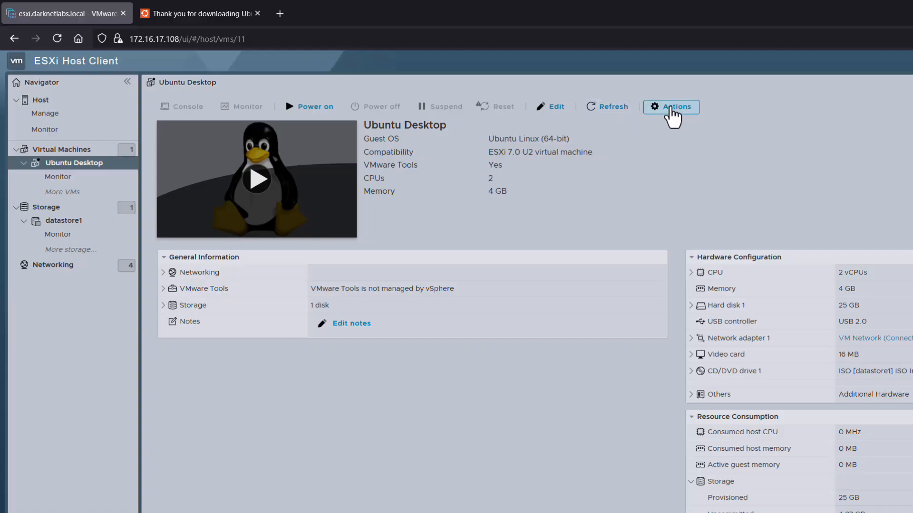
# Step: Take a snapshot of the Ubuntu Desktop virtual machine named Clean Installation
pyautogui.click(675, 110)
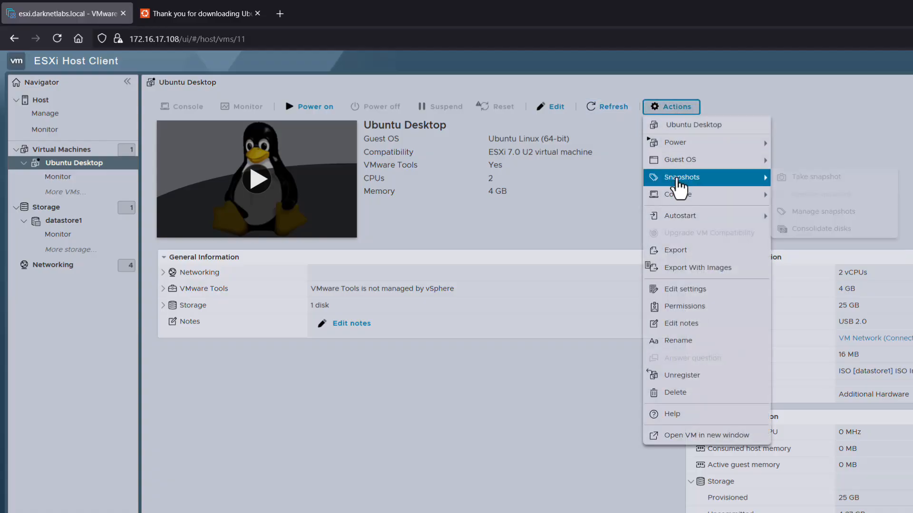
pyautogui.moveTo(678, 185)
pyautogui.click(811, 177)
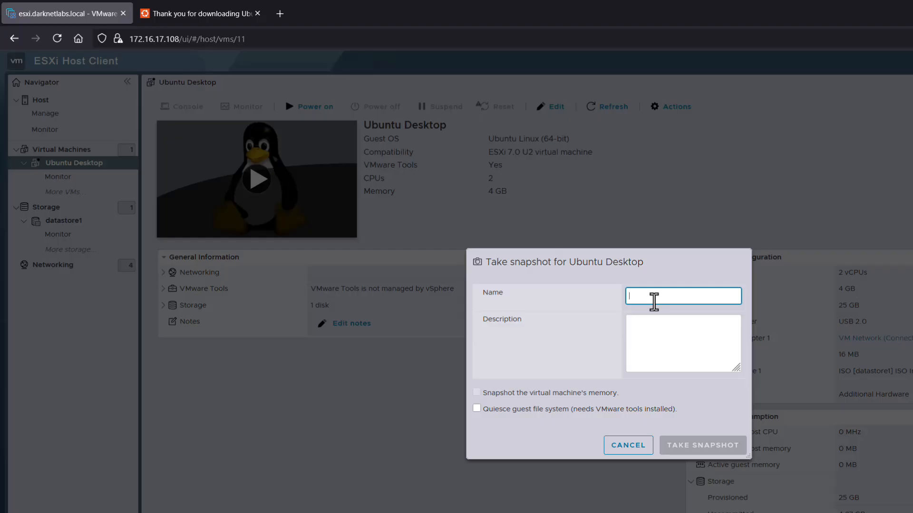
pyautogui.write('Clean')
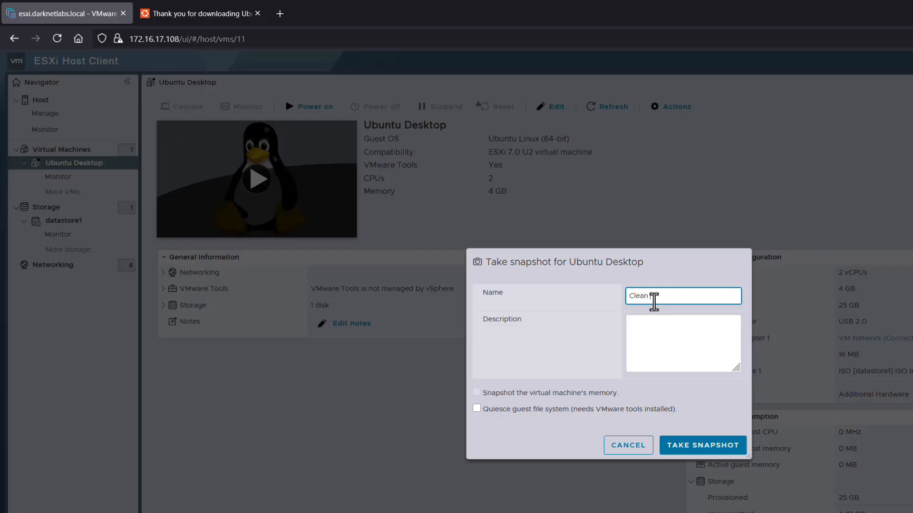
pyautogui.write(' Installation')
pyautogui.click(686, 445)
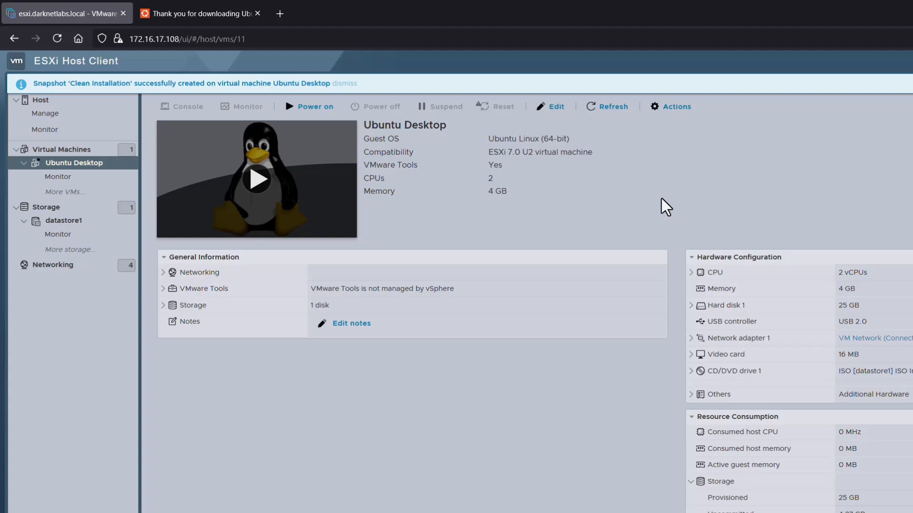
# Step: Examine the Clean Installation snapshot's details and creation date in the snapshot manager, and close it
pyautogui.click(671, 112)
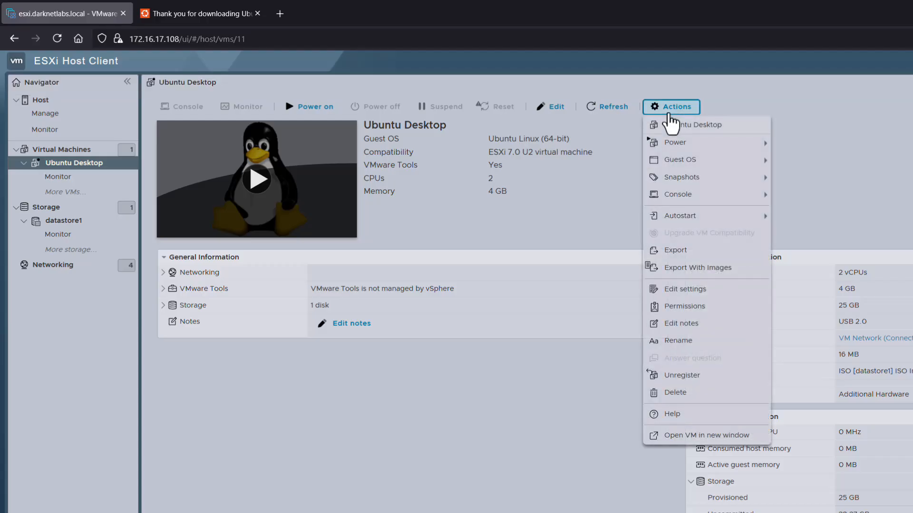
pyautogui.moveTo(680, 179)
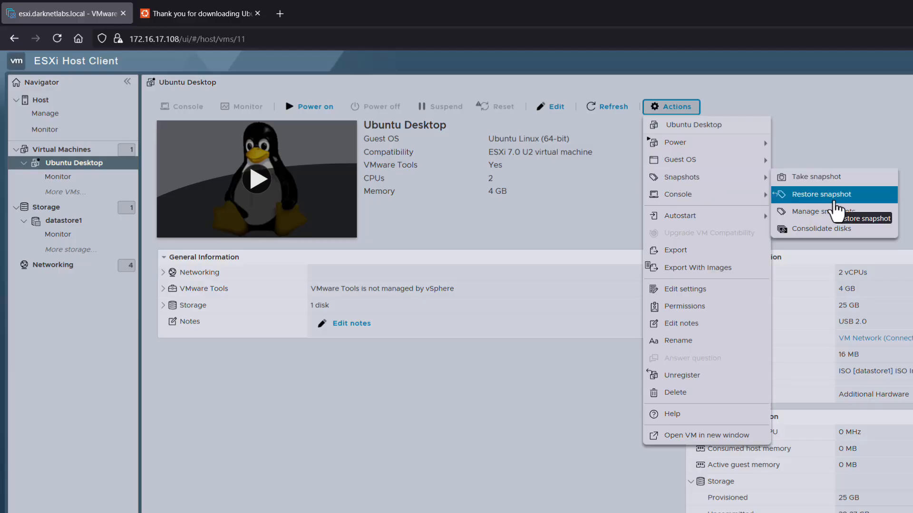
pyautogui.click(839, 213)
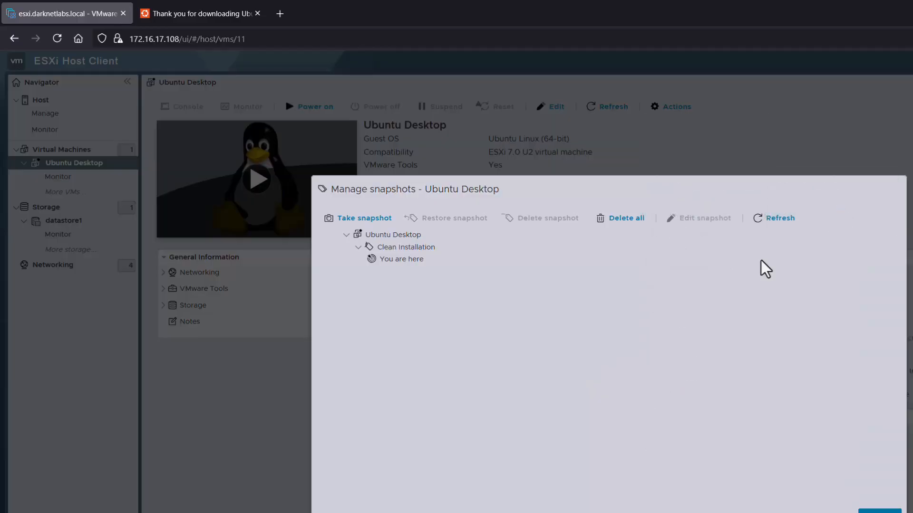
pyautogui.click(427, 262)
pyautogui.click(425, 252)
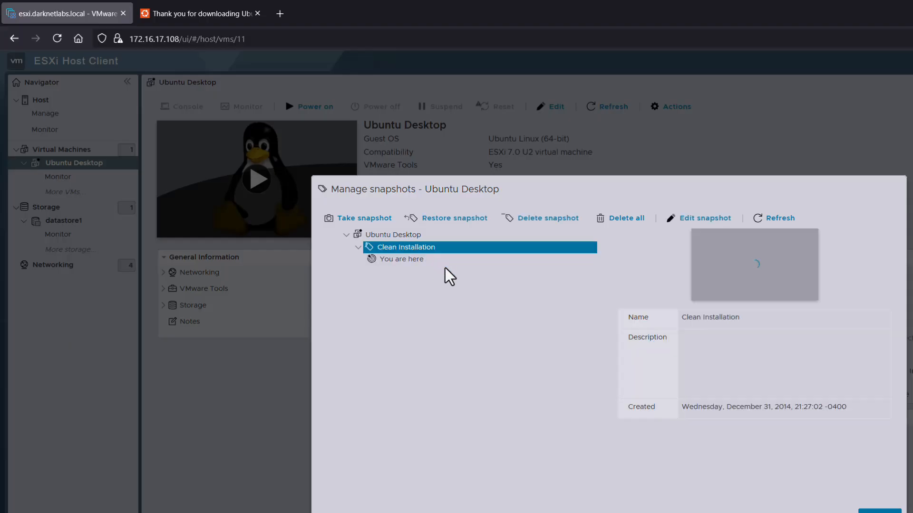
pyautogui.moveTo(702, 407); pyautogui.dragTo(843, 411)
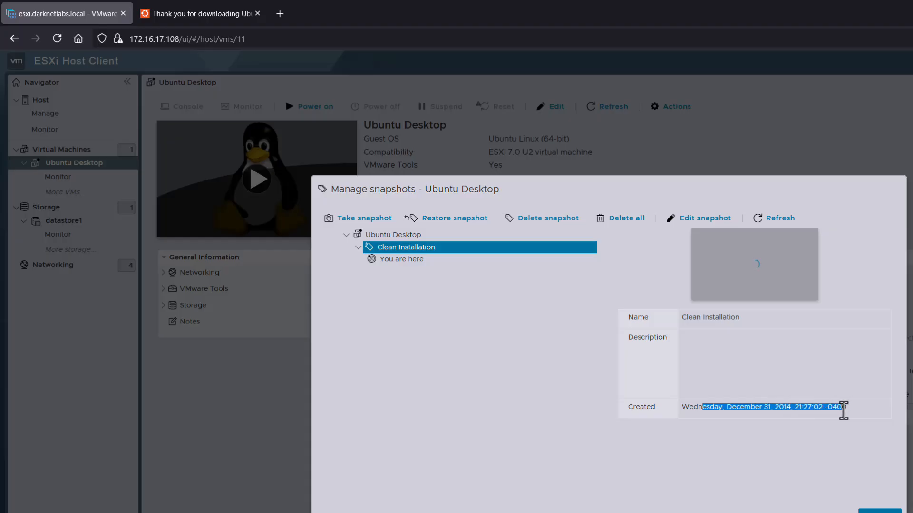
pyautogui.click(843, 412)
pyautogui.click(880, 512)
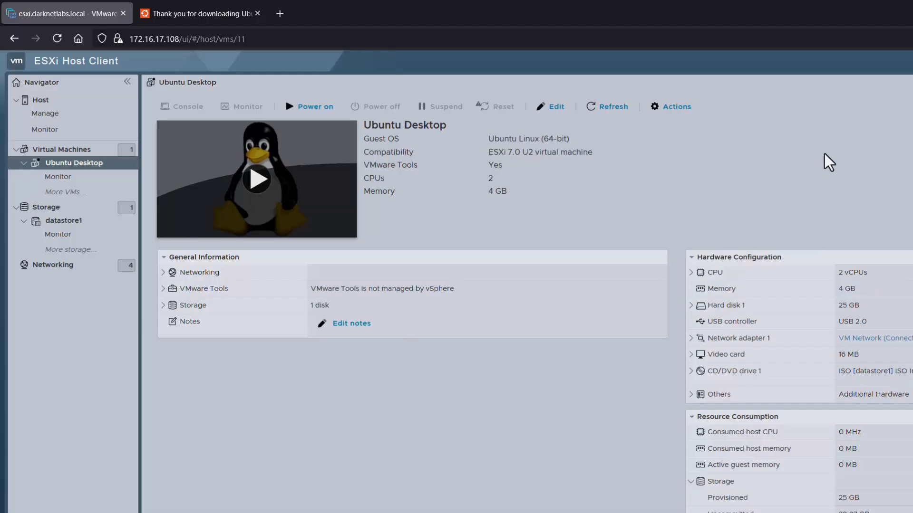